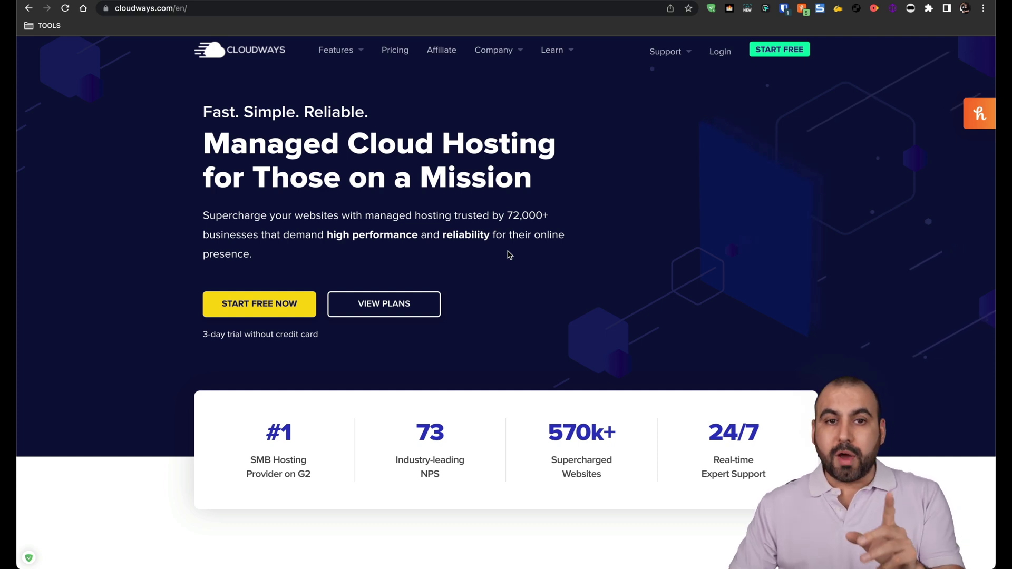
Step: Compare DigitalOcean Standard and Premium prices on Cloudways pricing, then view the CodeCanyon item page
left_click(395, 51)
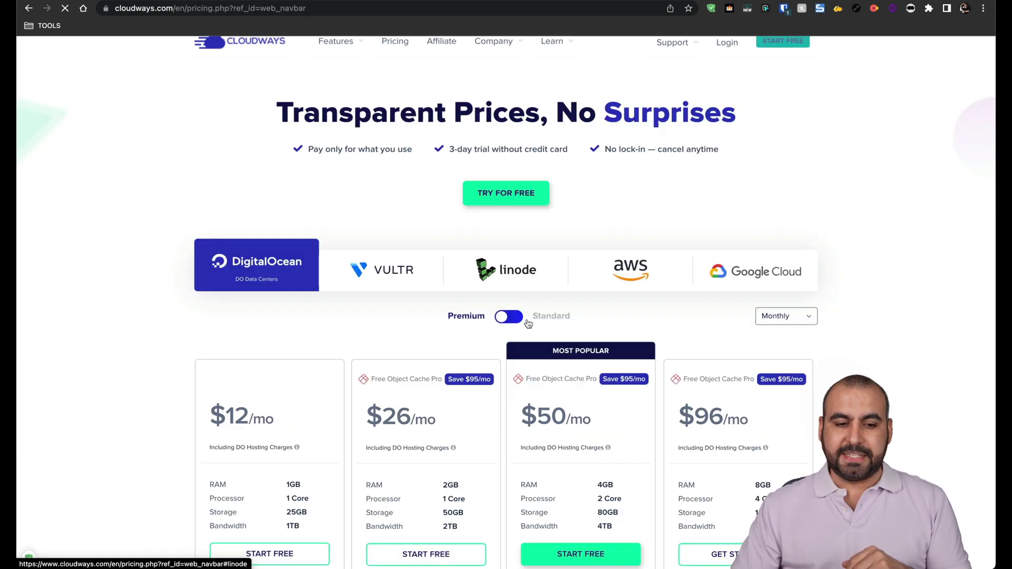
scroll(528, 323, "down", 3)
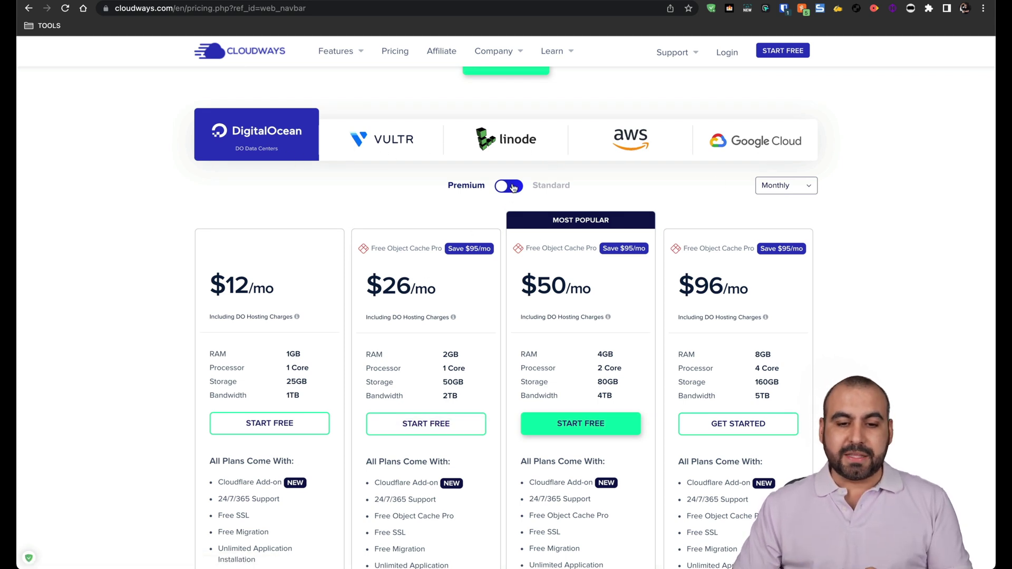
left_click(513, 187)
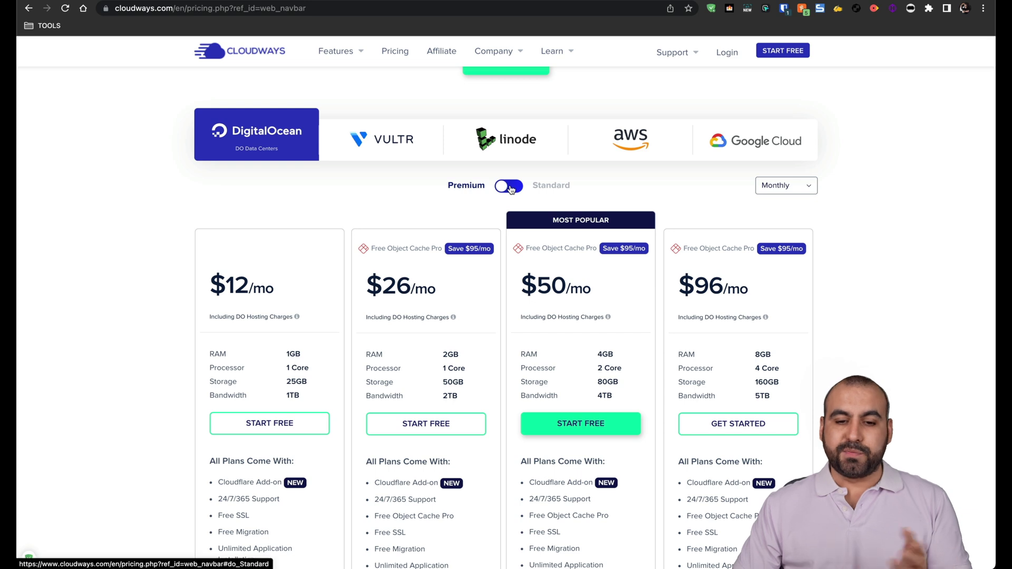
left_click(467, 194)
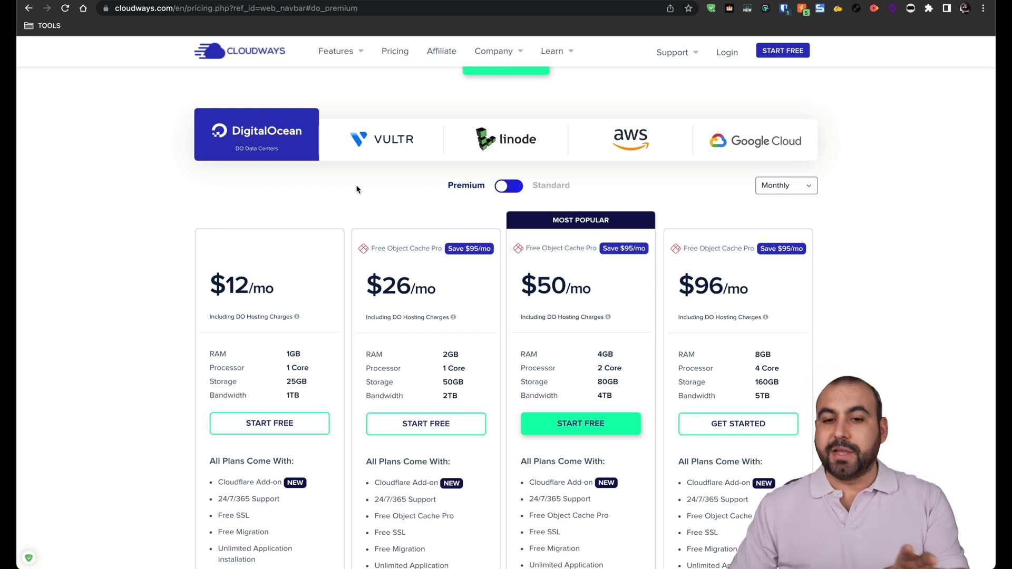
key("ctrl+Tab")
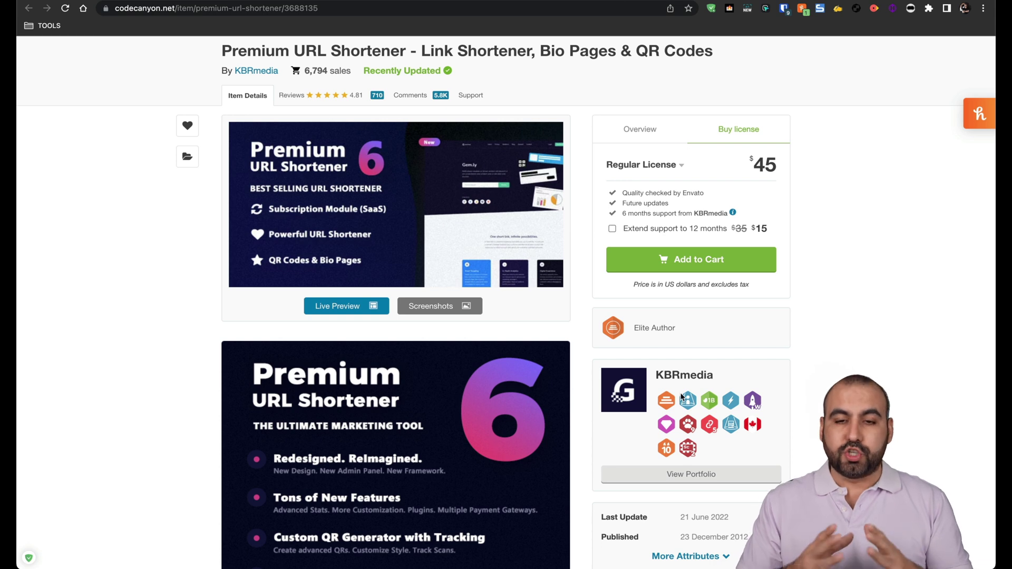
Step: Compare the Regular ($45) and Extended ($225) license prices for Premium URL Shortener
mouse_move(682, 397)
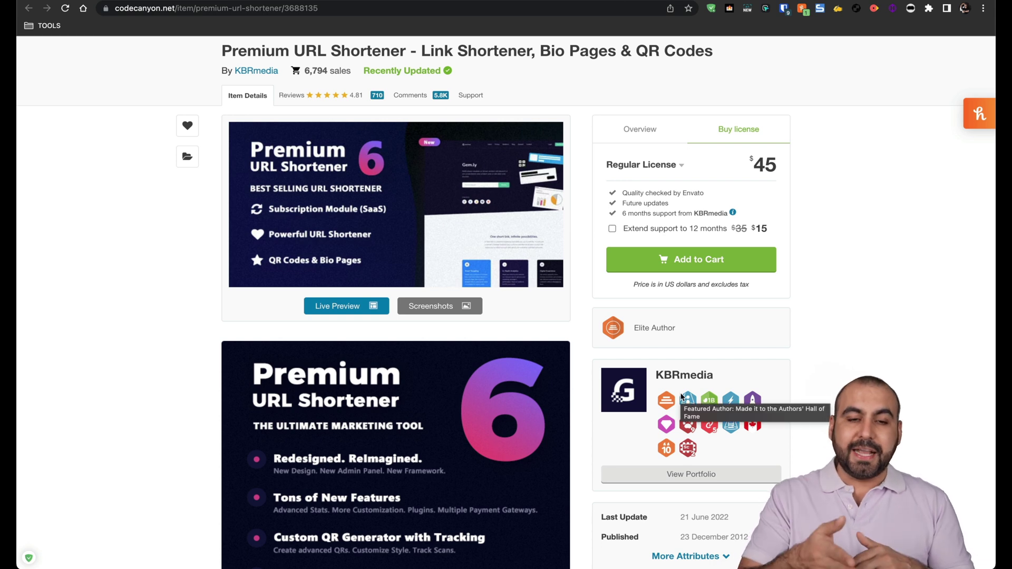
left_click(653, 167)
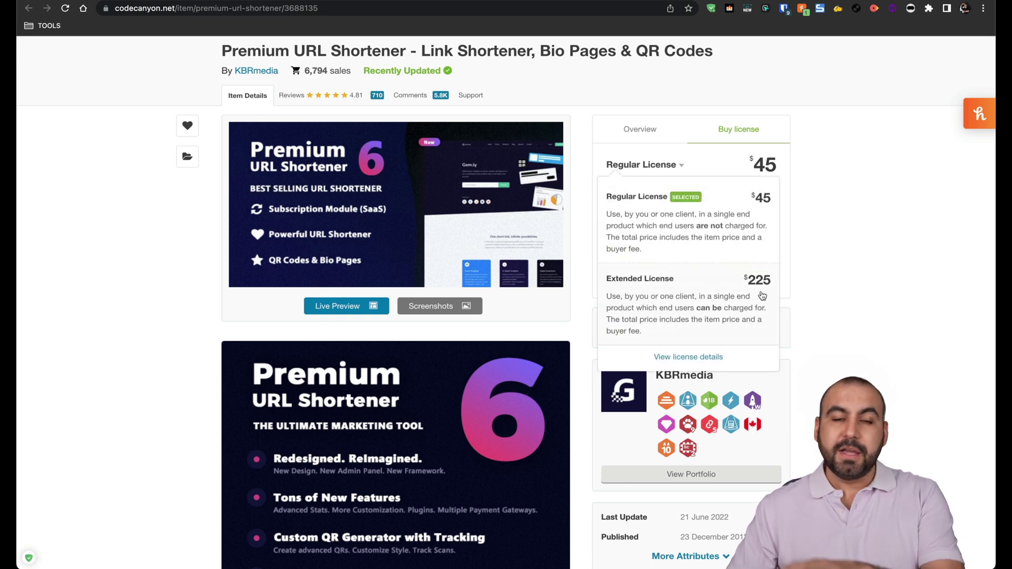
left_click(835, 268)
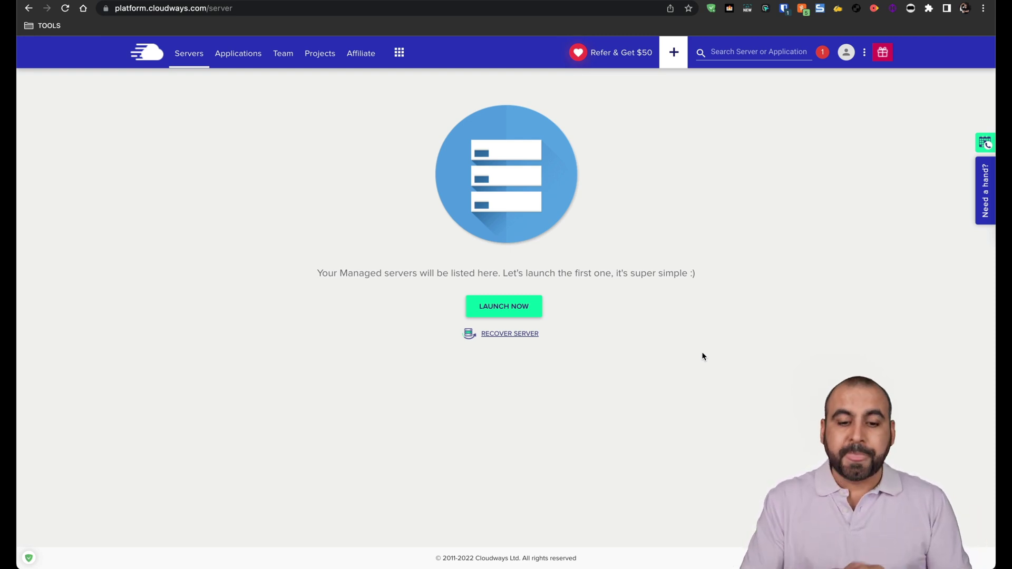
Step: Start a new server deployment with PHP Custom App as the application
left_click(510, 308)
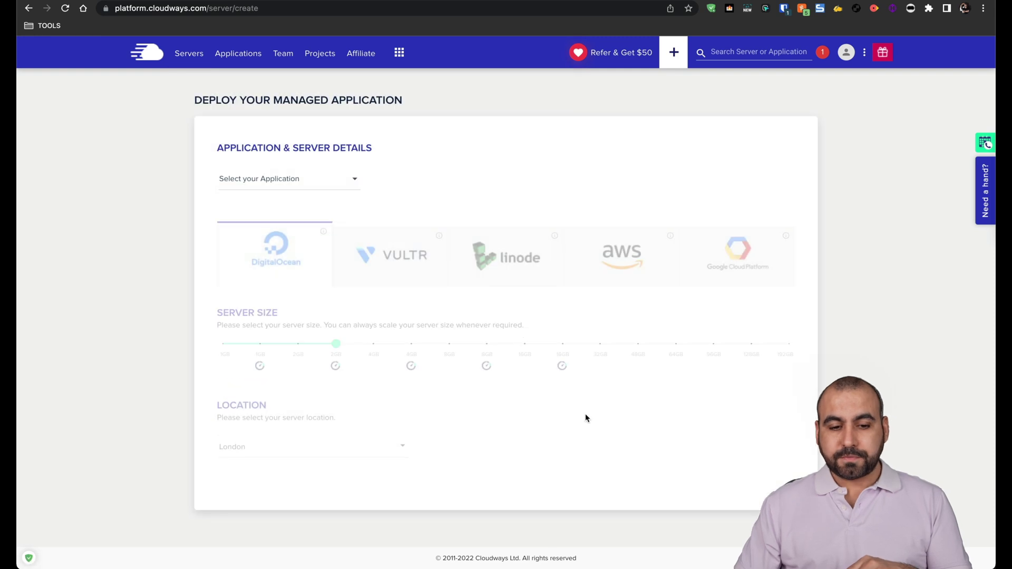
left_click(290, 178)
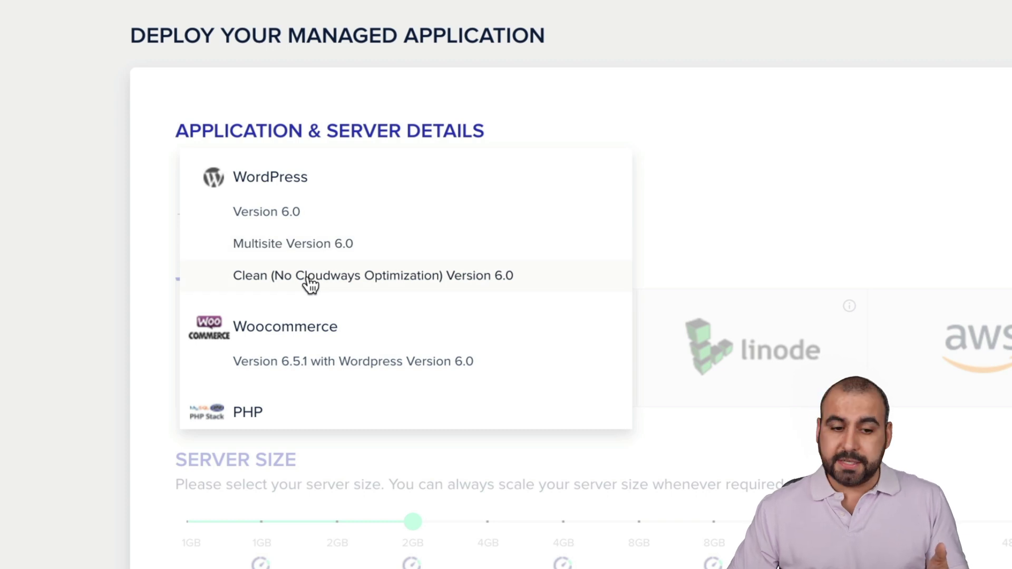
scroll(310, 285, "down", 3)
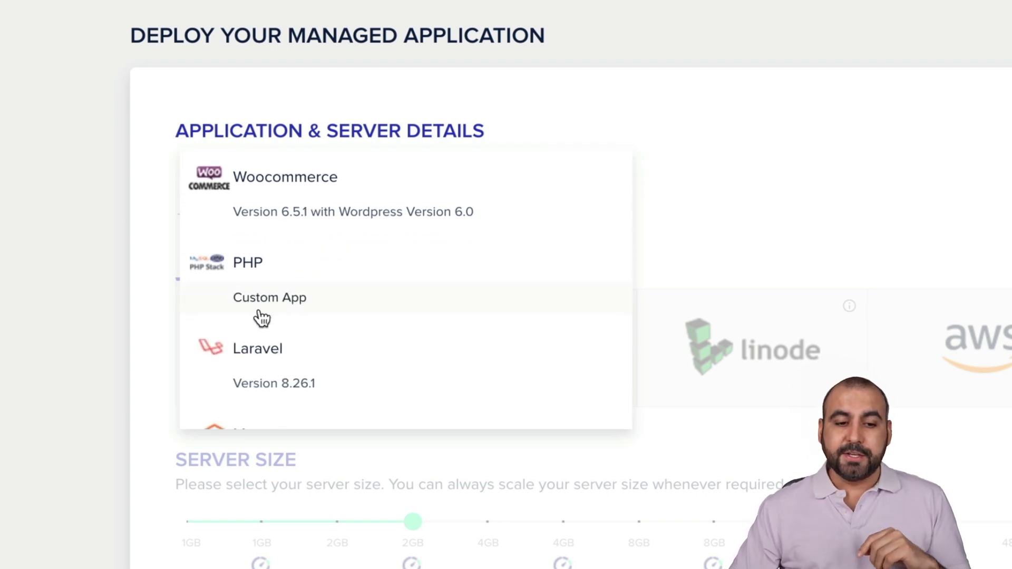
left_click(268, 302)
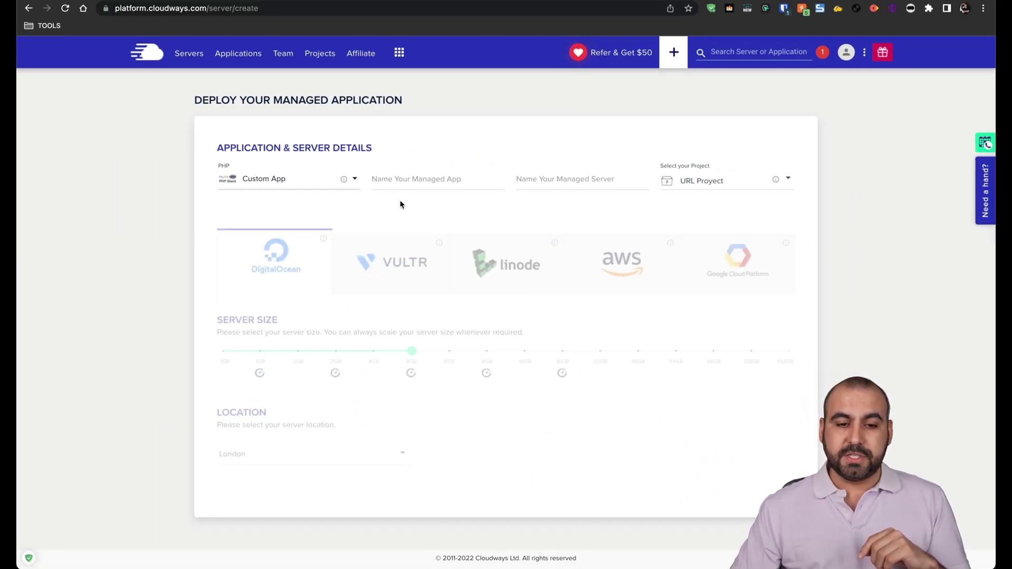
Step: Name both the app and server 'url' and keep URL Proyect as the project
left_click(415, 178)
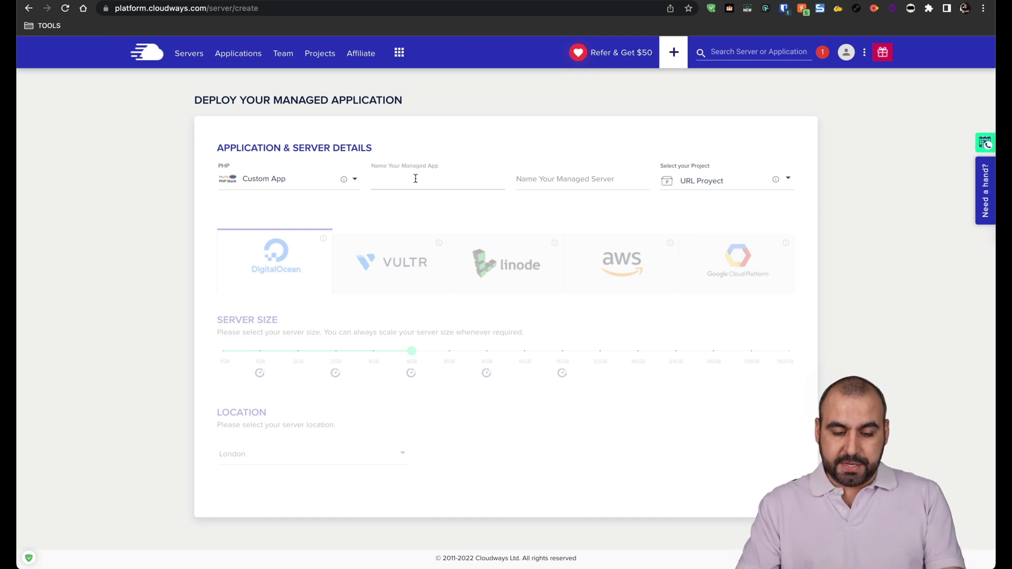
type("url")
left_click(584, 179)
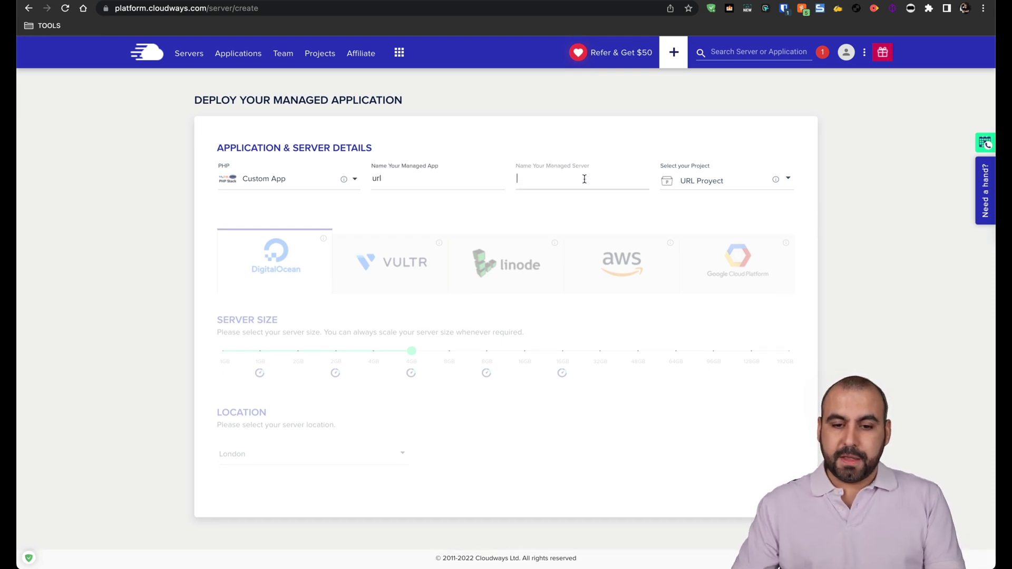
type("url")
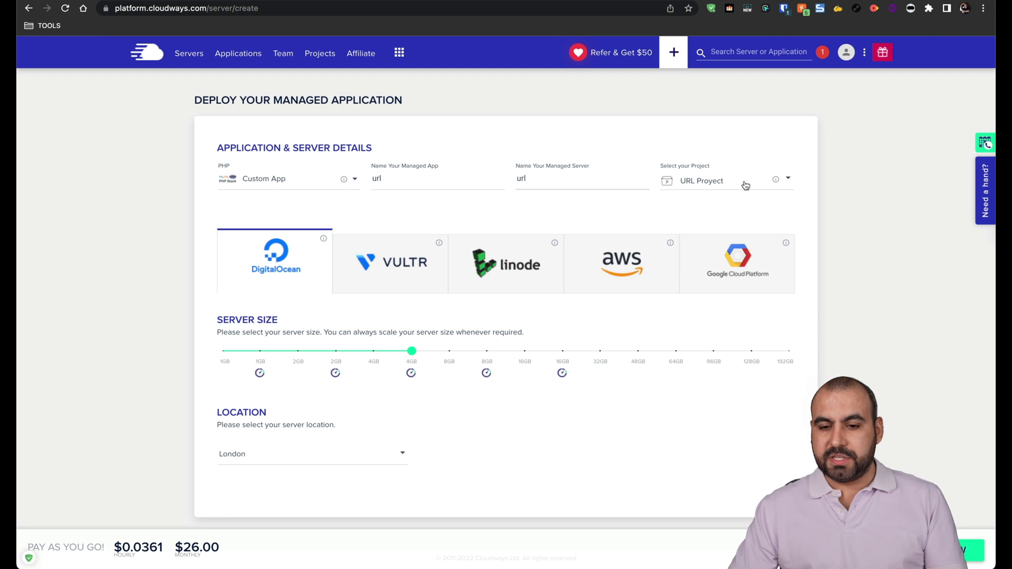
left_click(740, 185)
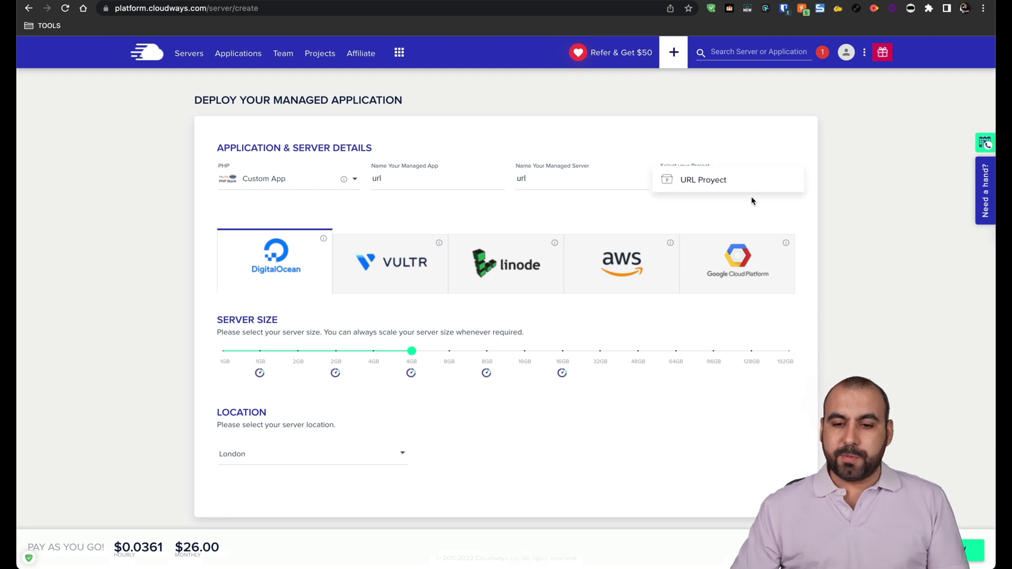
left_click(849, 207)
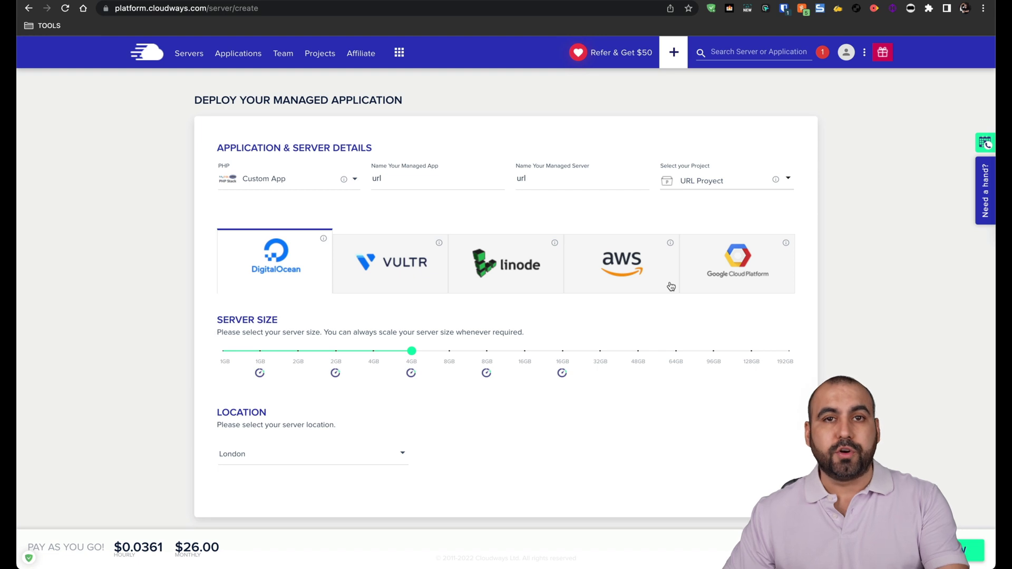
Step: Try DigitalOcean sizes between 1GB and 2GB and the San Francisco location
left_click(224, 352)
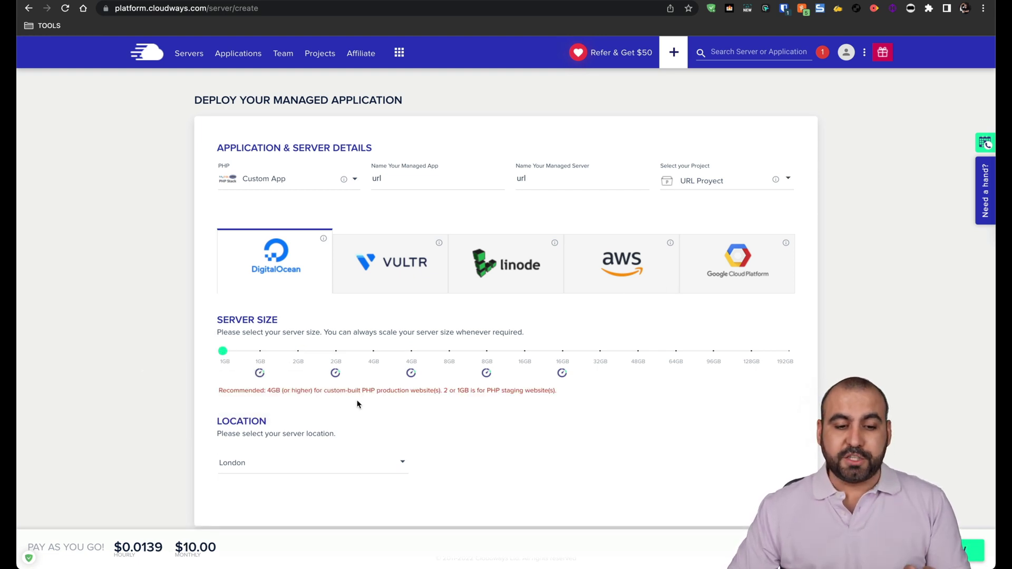
left_click(268, 466)
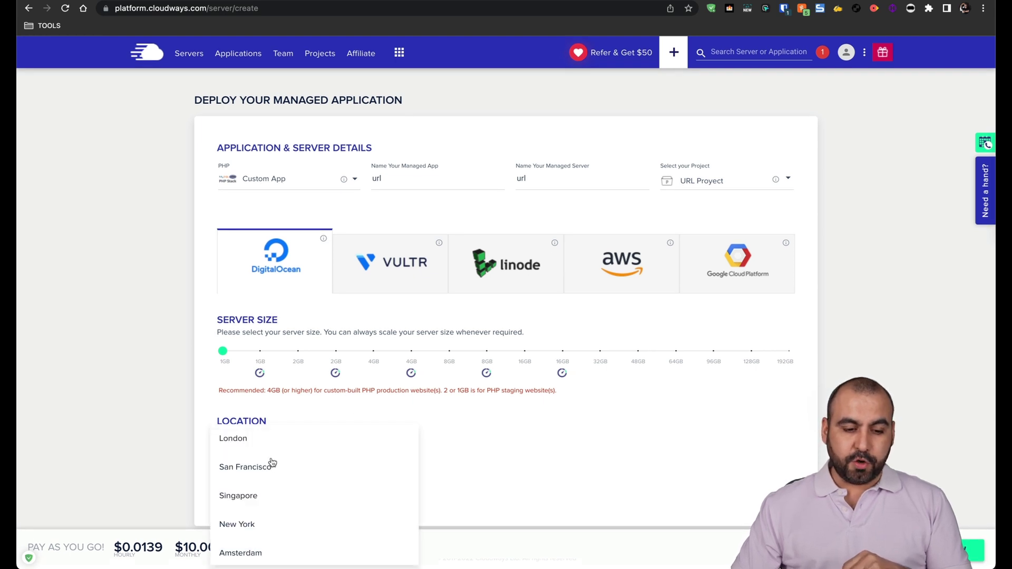
scroll(277, 467, "down", 1)
left_click(280, 457)
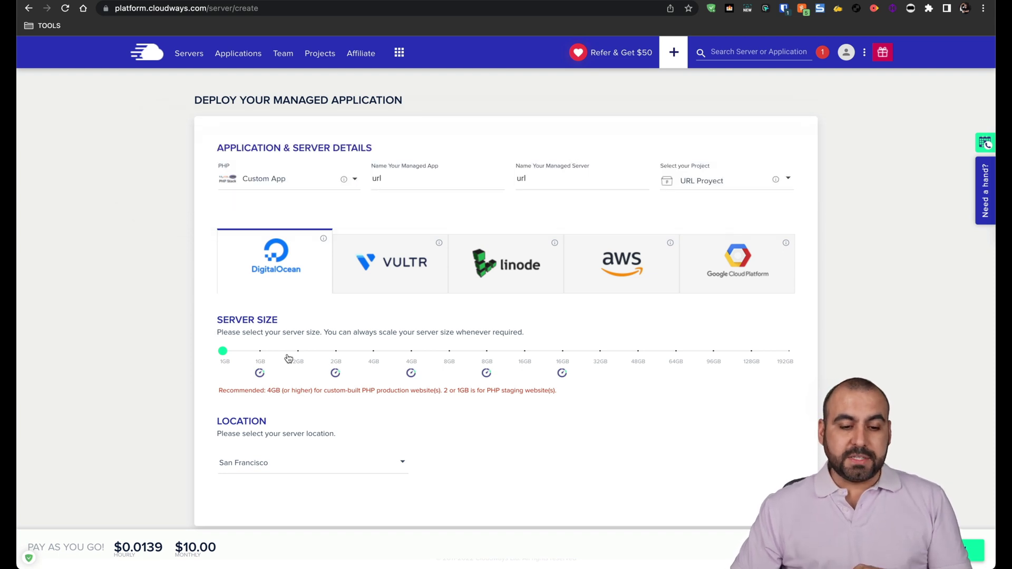
left_click(262, 352)
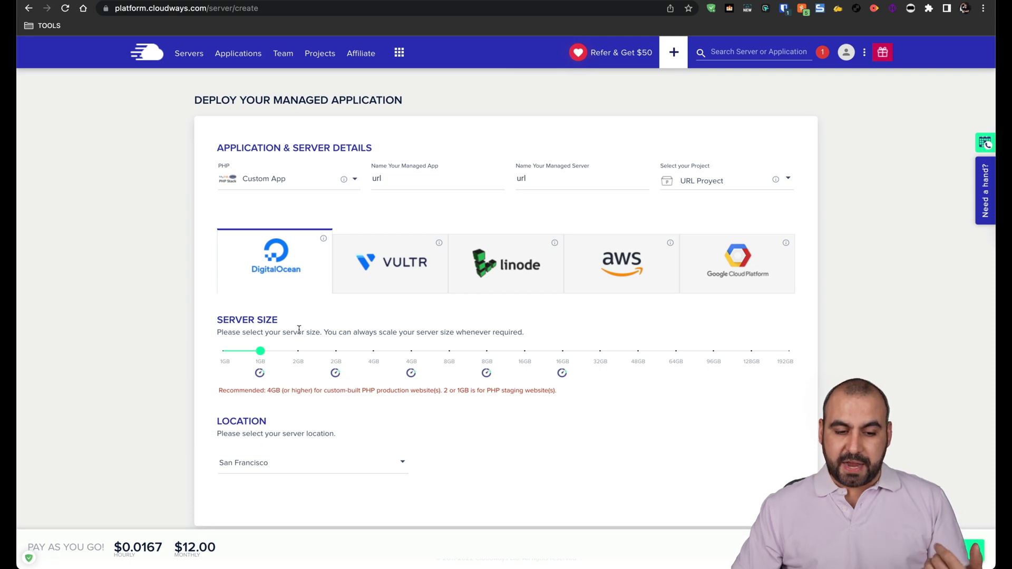
left_click(298, 351)
left_click(338, 352)
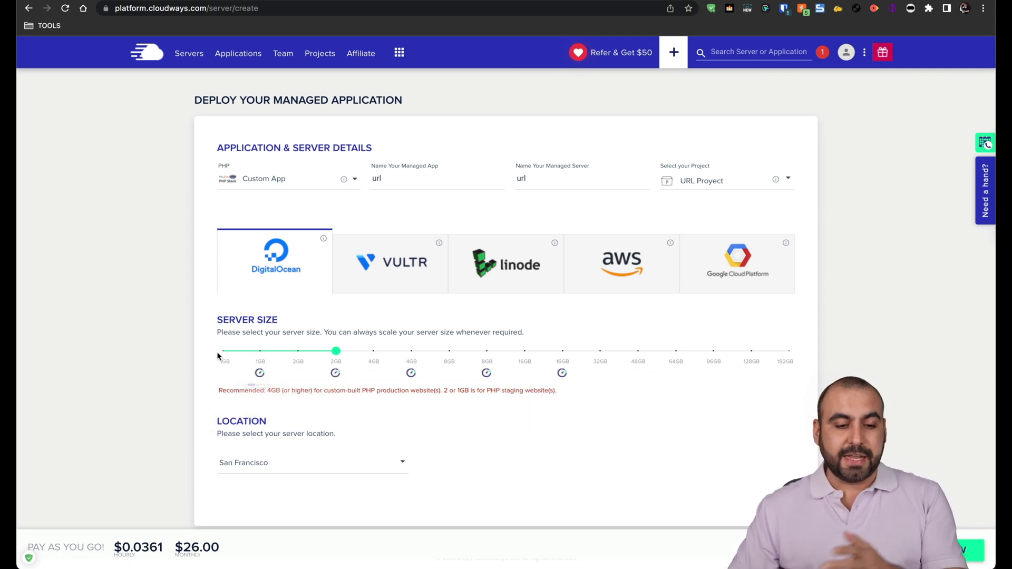
left_click(259, 351)
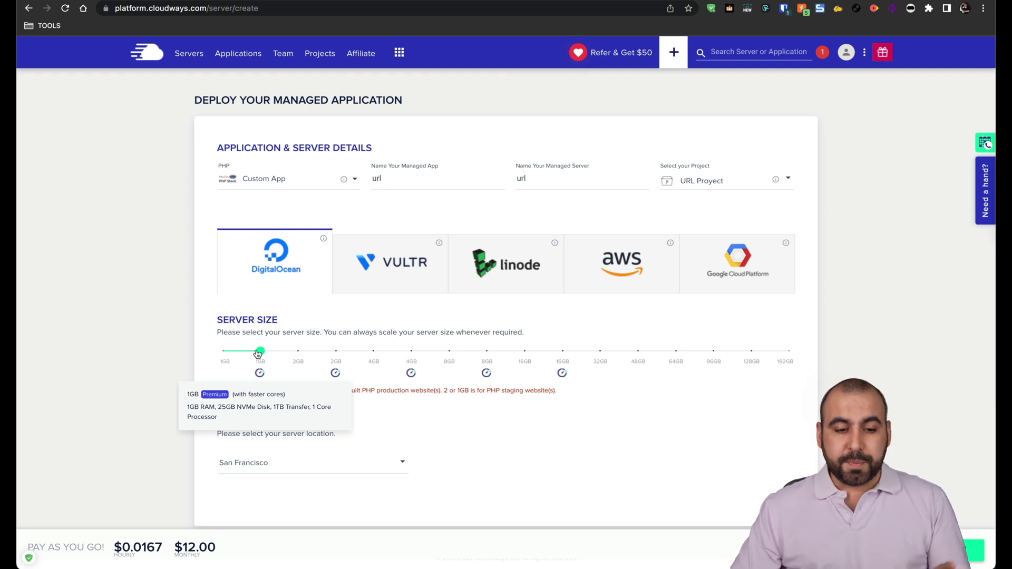
Step: Compare 4GB/8GB sizes and Vultr, Linode, AWS, Google Cloud, then settle on DigitalOcean 1GB
left_click(415, 361)
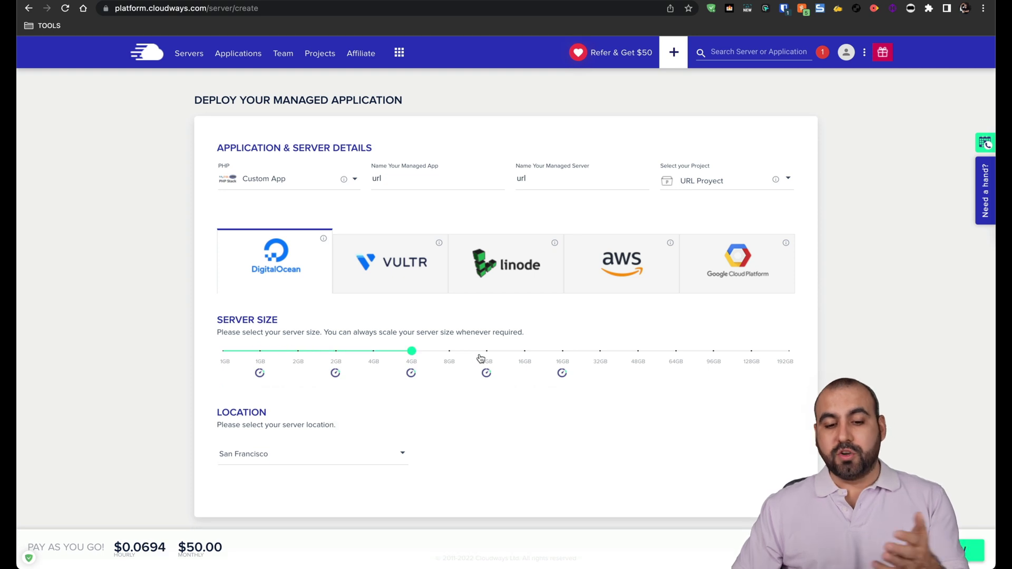
left_click(481, 357)
left_click(411, 273)
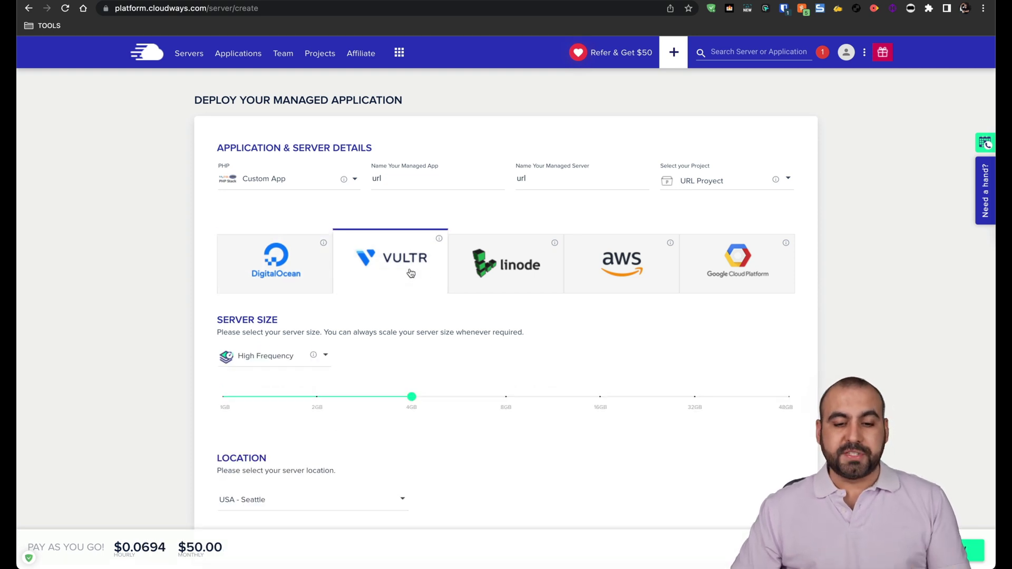
left_click(505, 276)
left_click(637, 269)
left_click(733, 269)
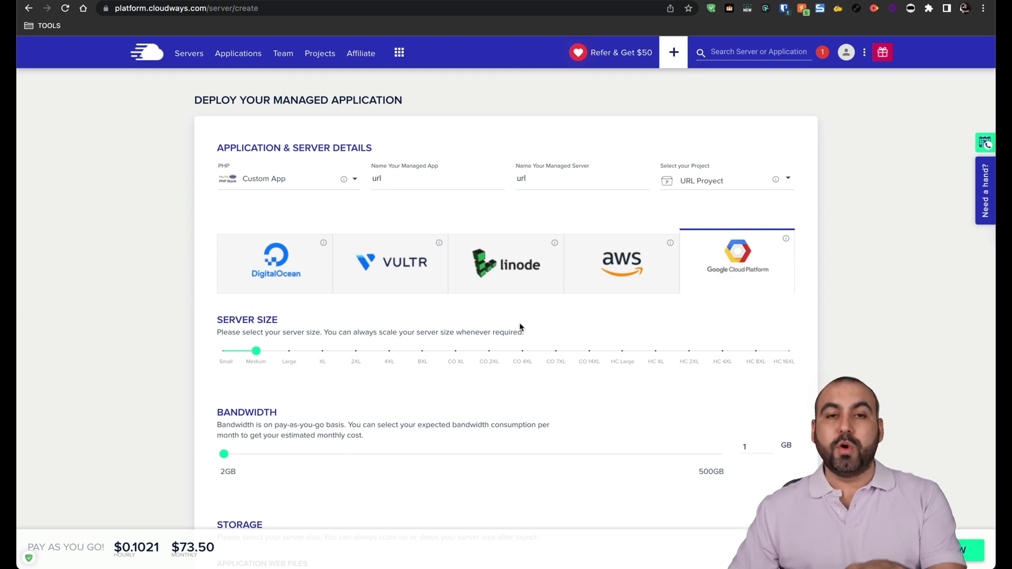
left_click(280, 267)
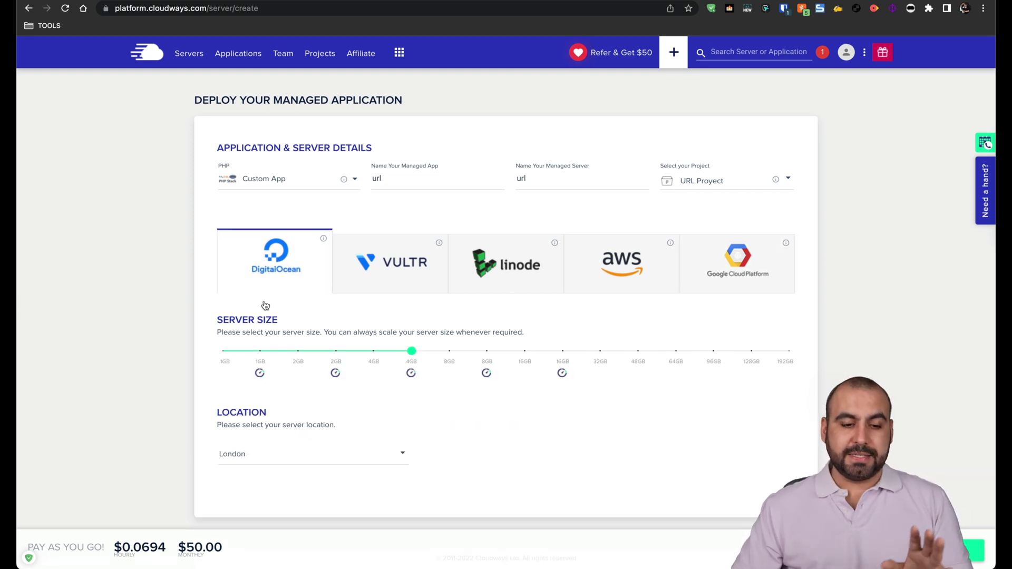
left_click(224, 352)
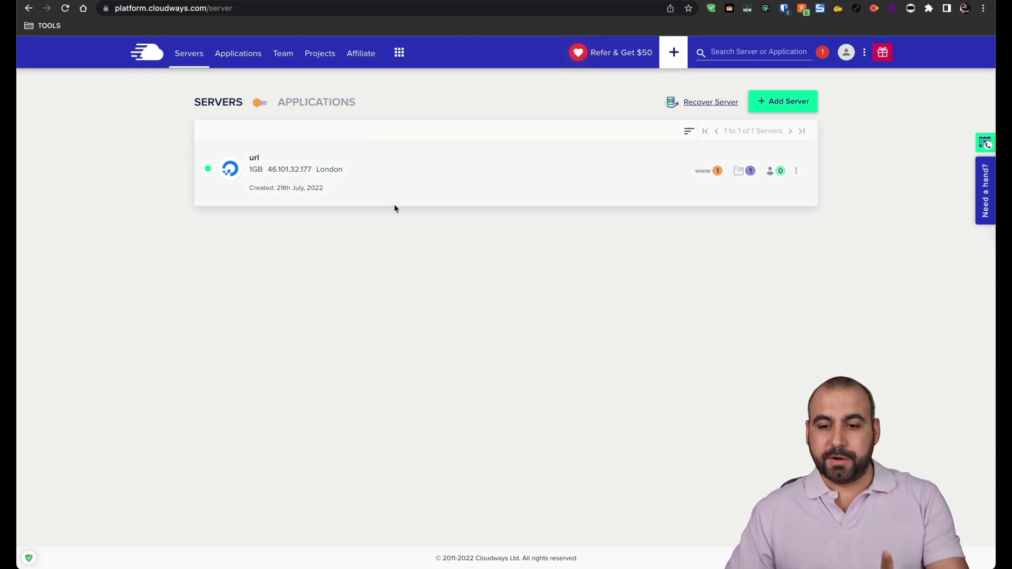
Step: Open the url server's details and copy its public IP address
left_click(285, 174)
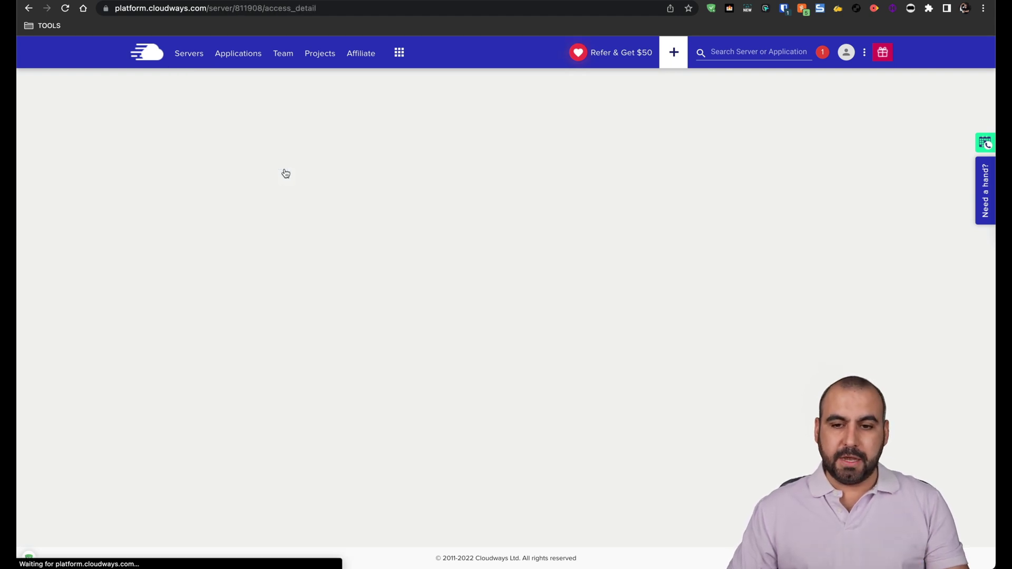
left_click(408, 206)
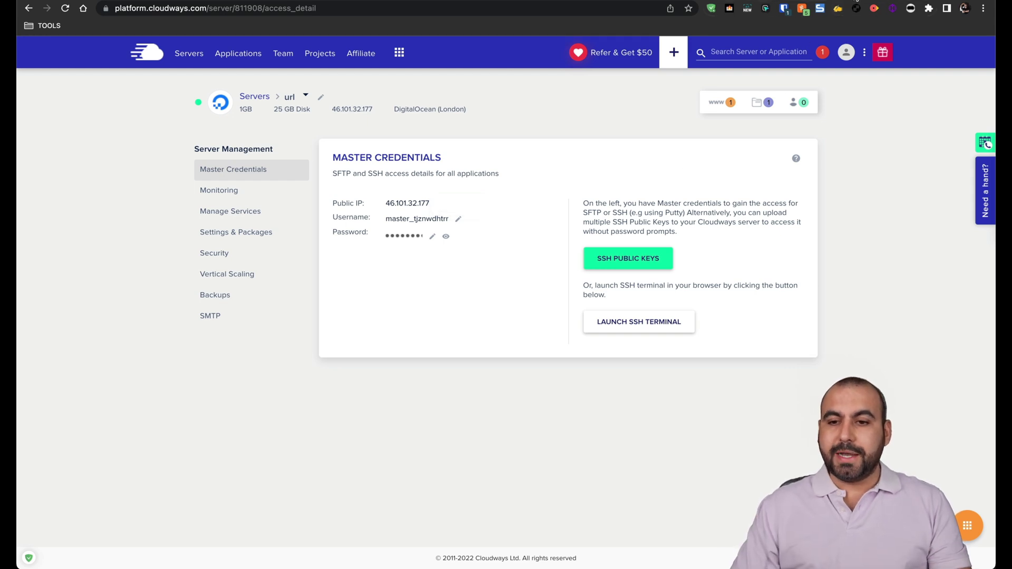
key("ctrl+Tab")
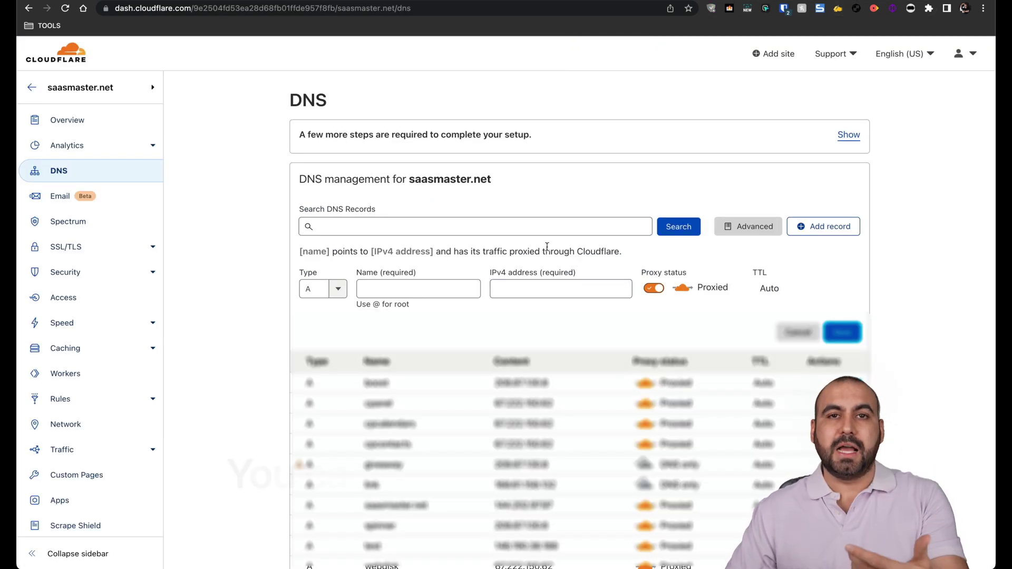
Step: Add and save an A record 'saasscript' pointing to 46.101.32.177
left_click(410, 288)
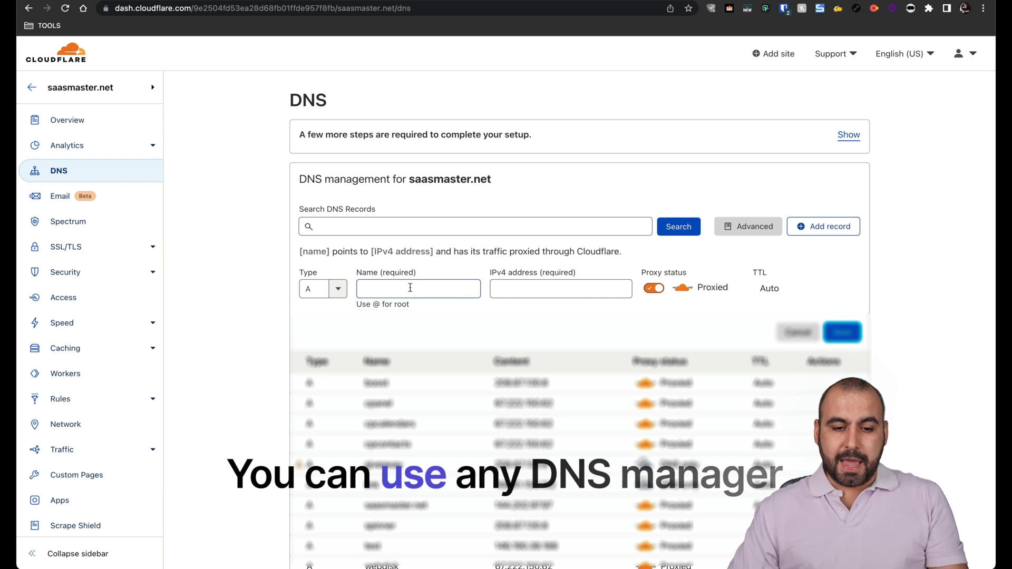
type("sa")
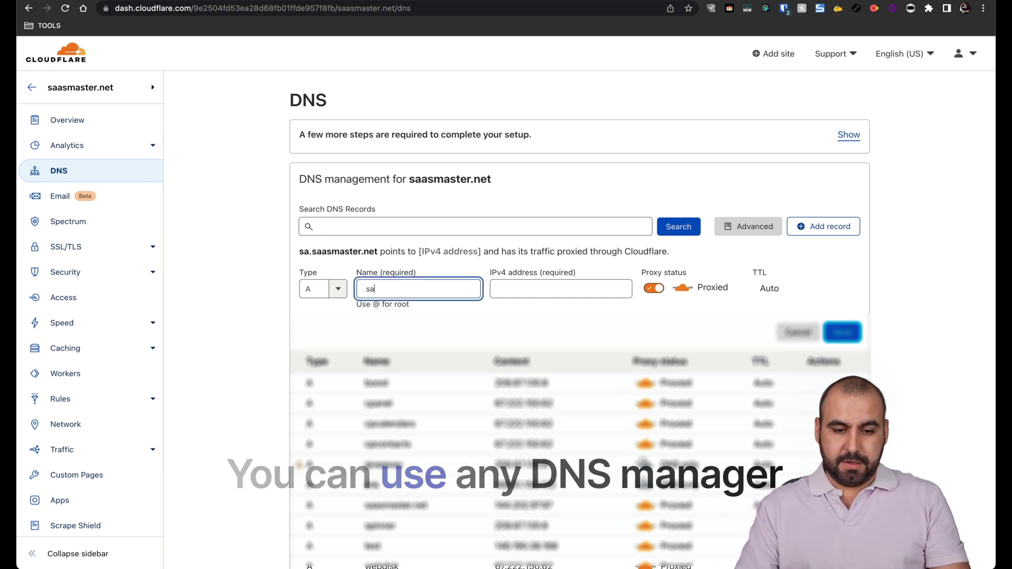
type("asscript")
left_click(527, 292)
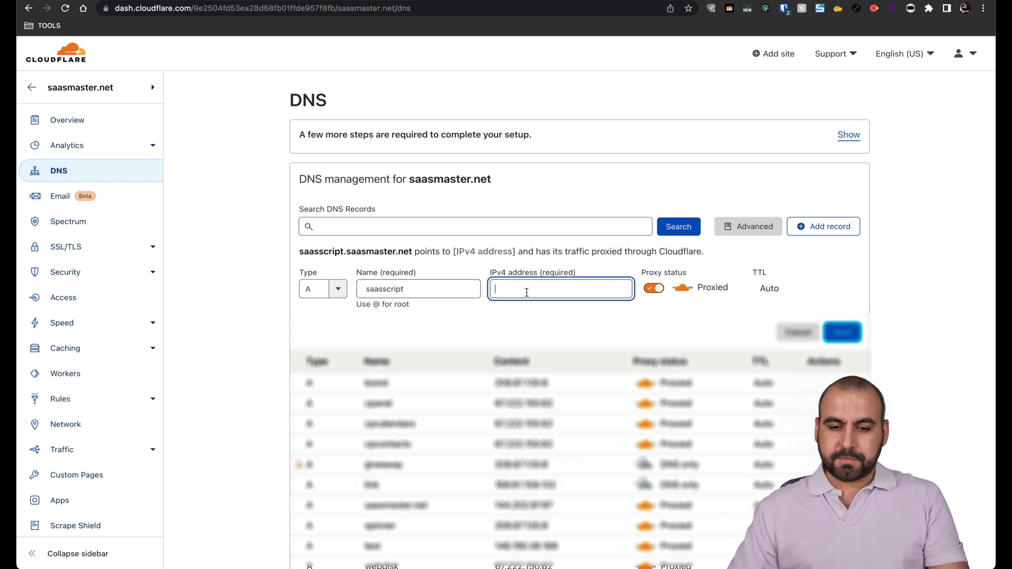
key("super+v")
left_click(843, 332)
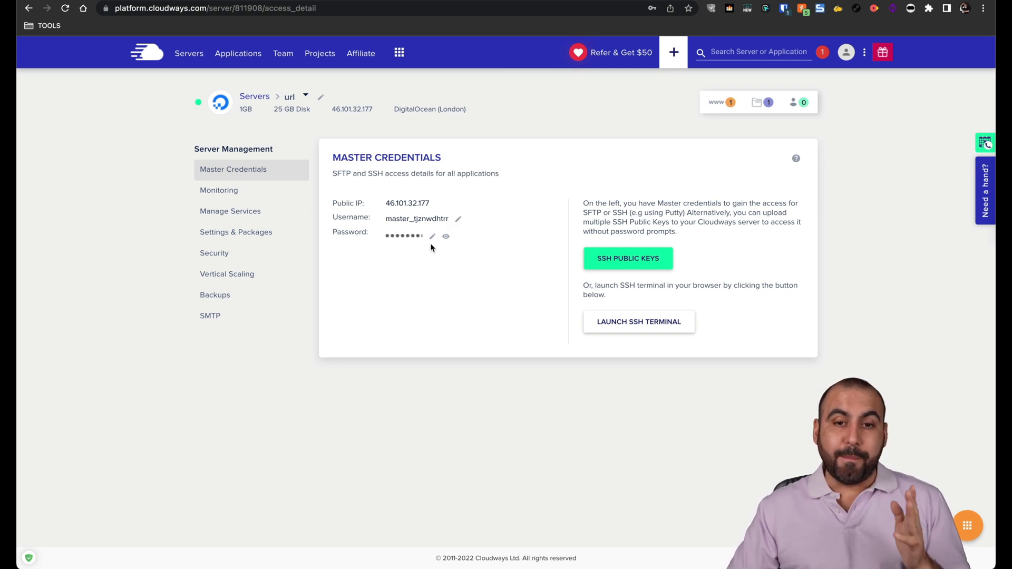
Step: Put the server's public IP 46.101.32.177 into FileZilla's Host field
left_click(654, 546)
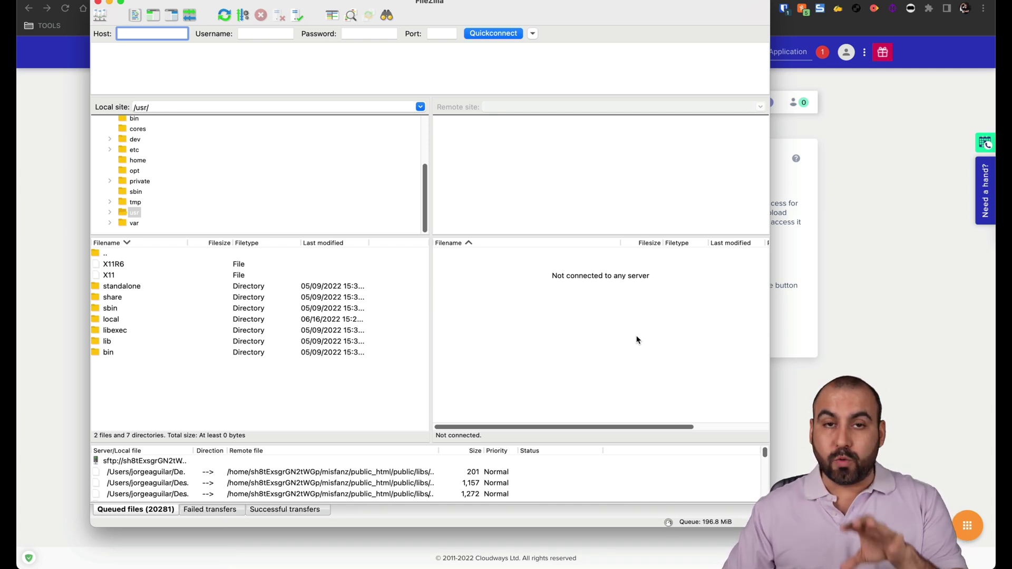
left_click(827, 324)
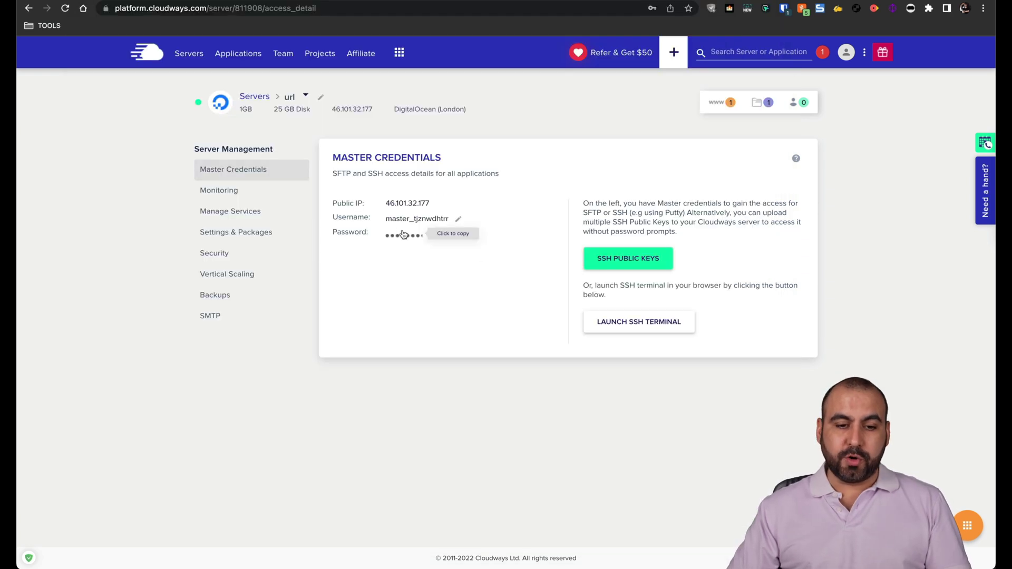
left_click(405, 204)
left_click(162, 81)
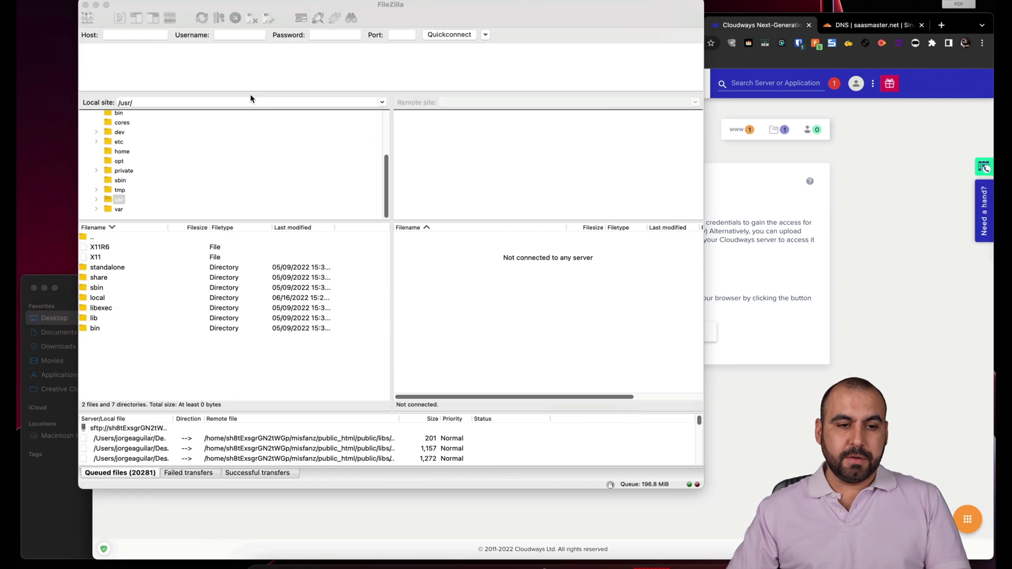
left_click(136, 35)
key("super+v")
Step: Copy the Cloudways master username into FileZilla's Username field
left_click(811, 181)
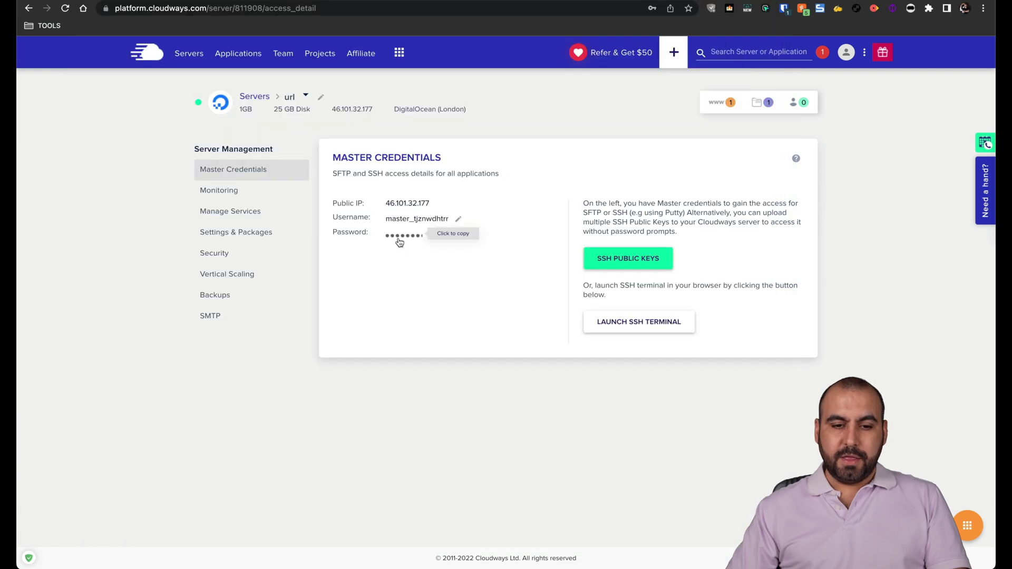
left_click(399, 242)
left_click(176, 55)
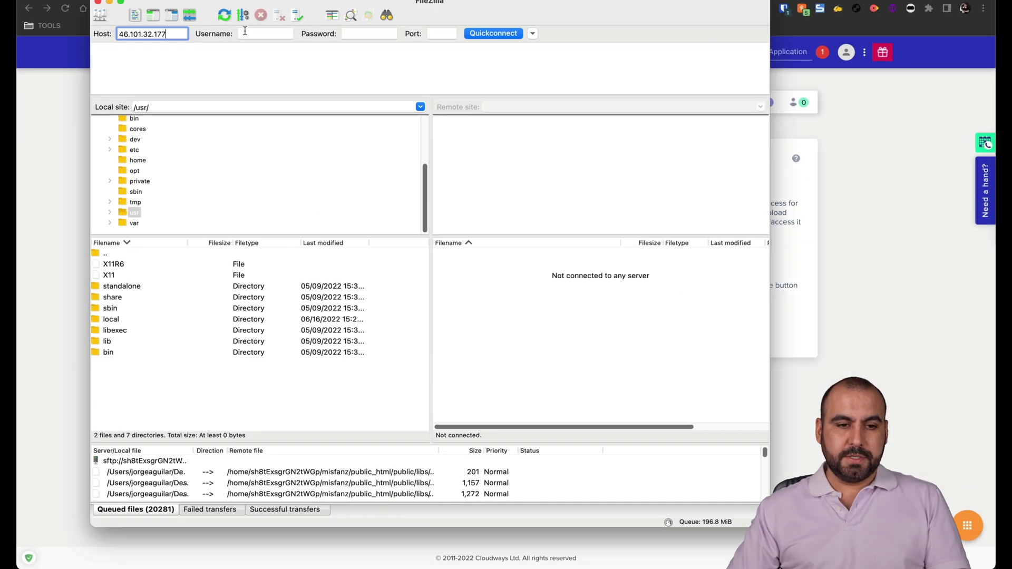
left_click(237, 35)
key("super+v")
Step: Enter the master password and port 22, then connect over SFTP and trust the host key
left_click(786, 252)
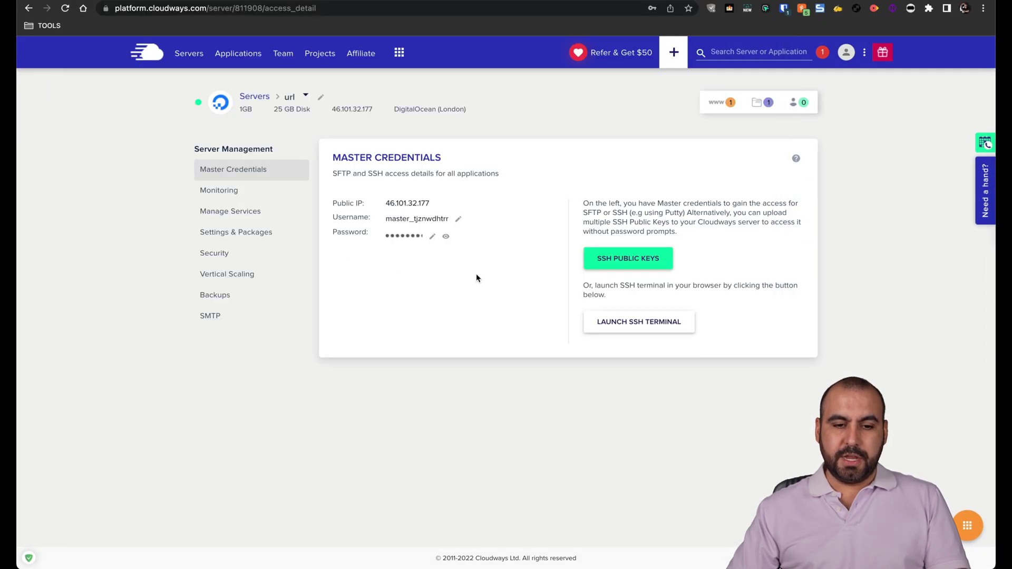
left_click(411, 241)
left_click(195, 39)
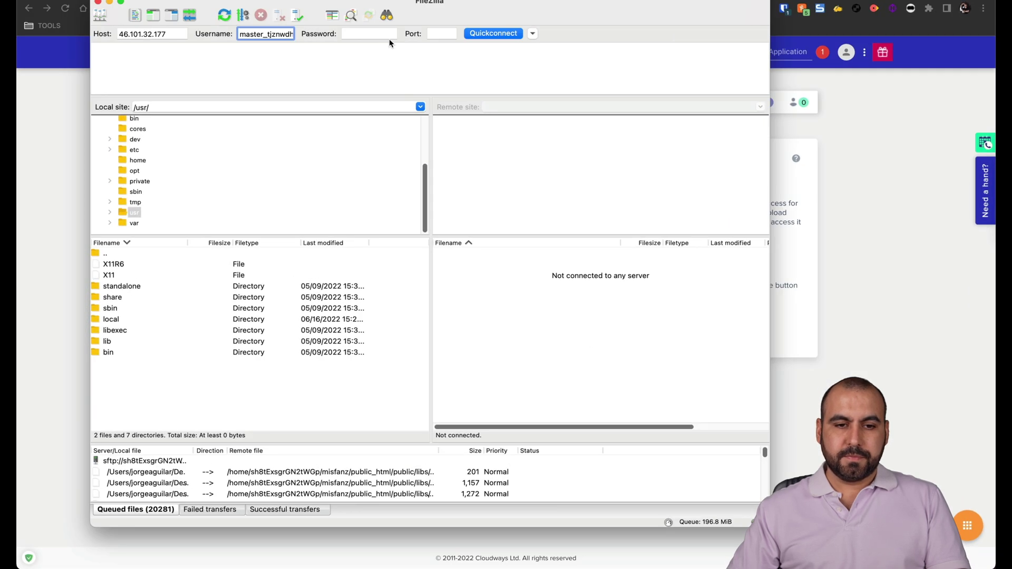
key("Tab")
key("super+v")
key("Tab")
type("22")
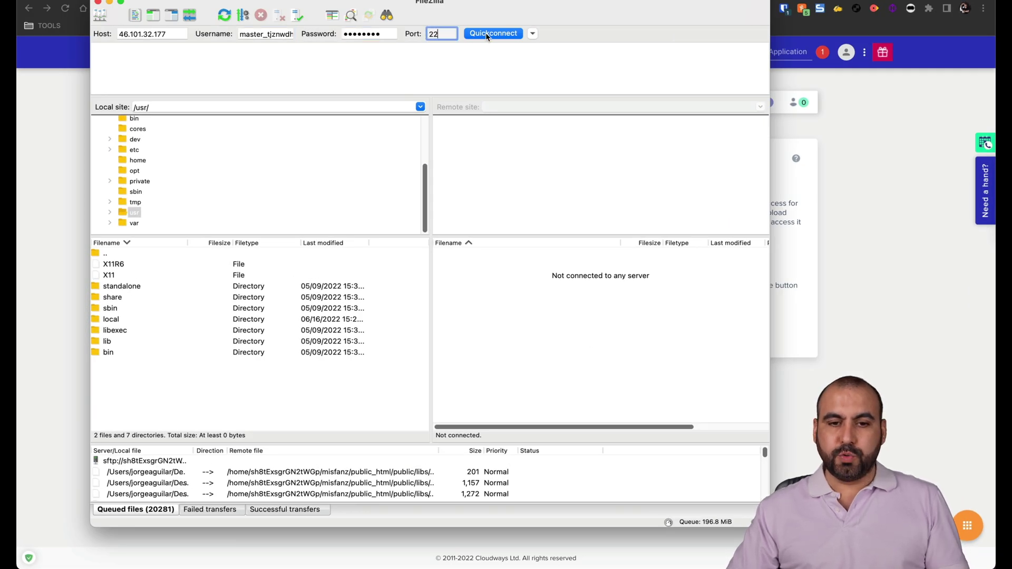
left_click(492, 33)
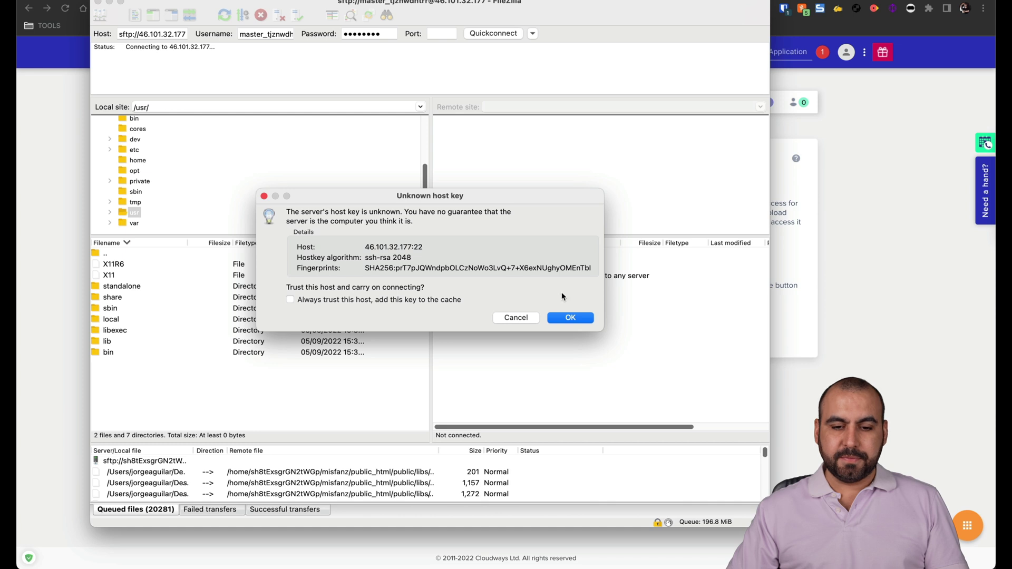
left_click(571, 317)
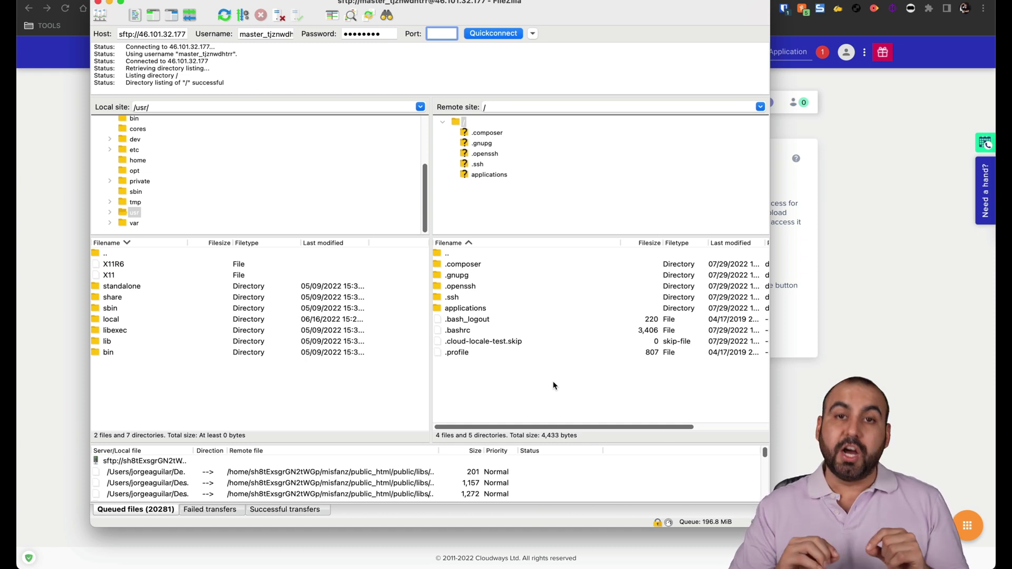
Step: In /applications/eahfudbder/public_html, delete the default public folder and LICENSE file
double_click(460, 309)
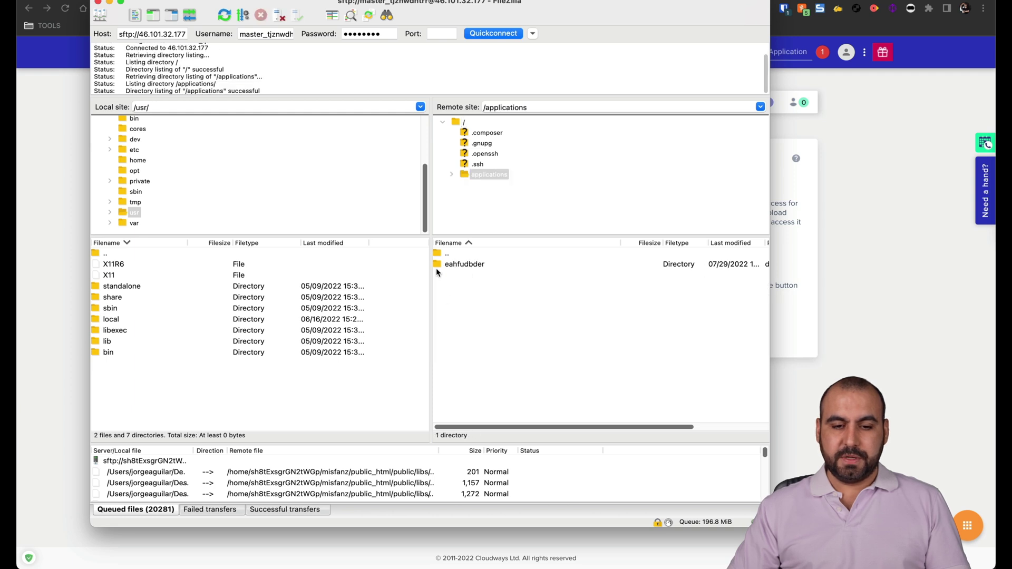
double_click(438, 265)
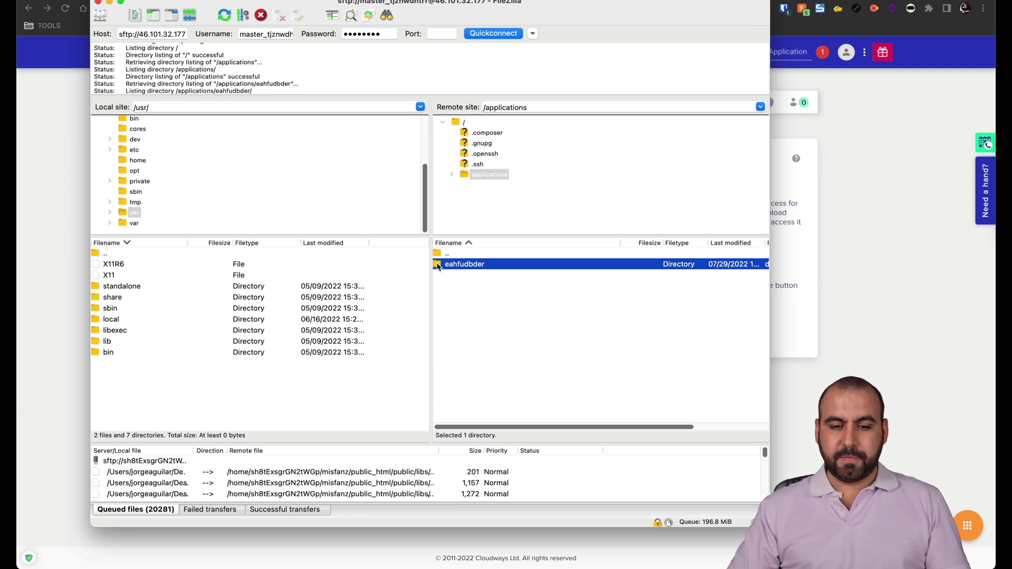
double_click(459, 298)
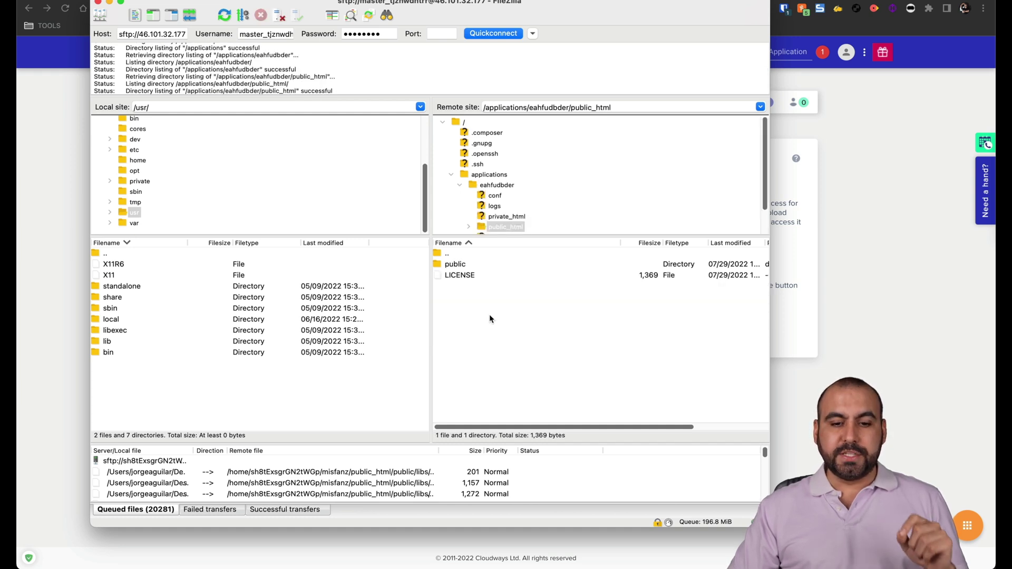
left_click(451, 265)
left_click(451, 274, "shift")
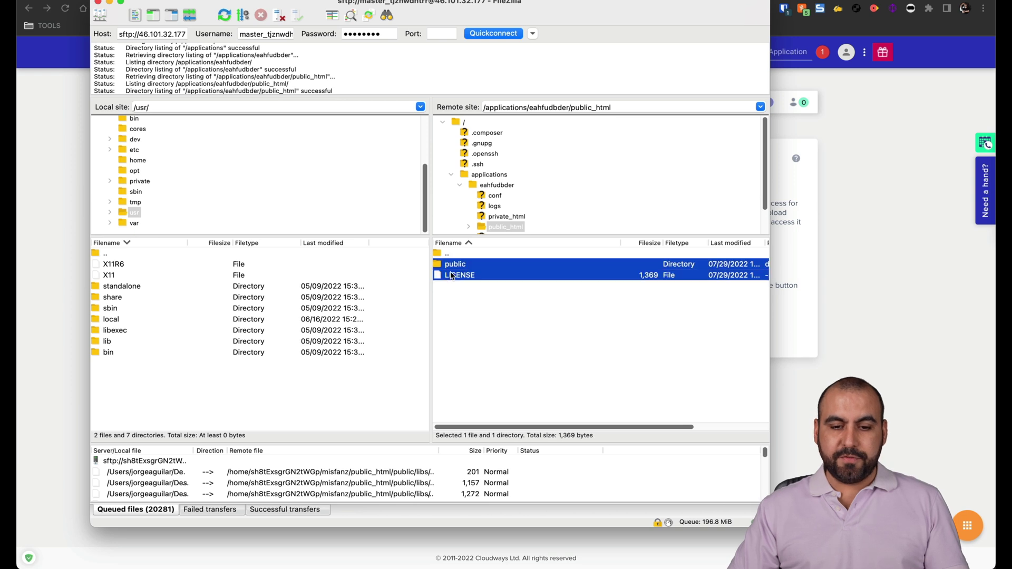
right_click(454, 276)
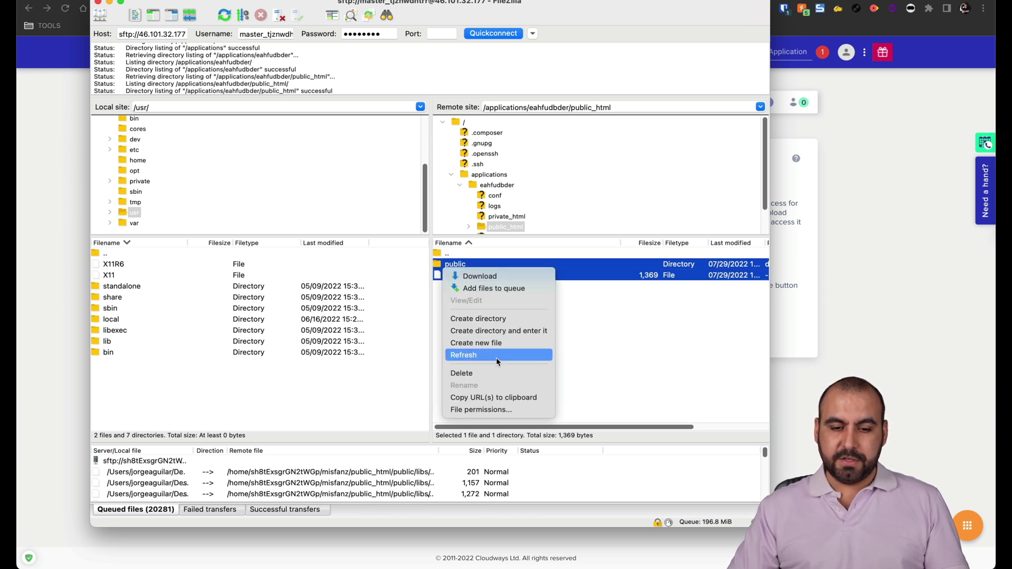
left_click(474, 377)
key("Return")
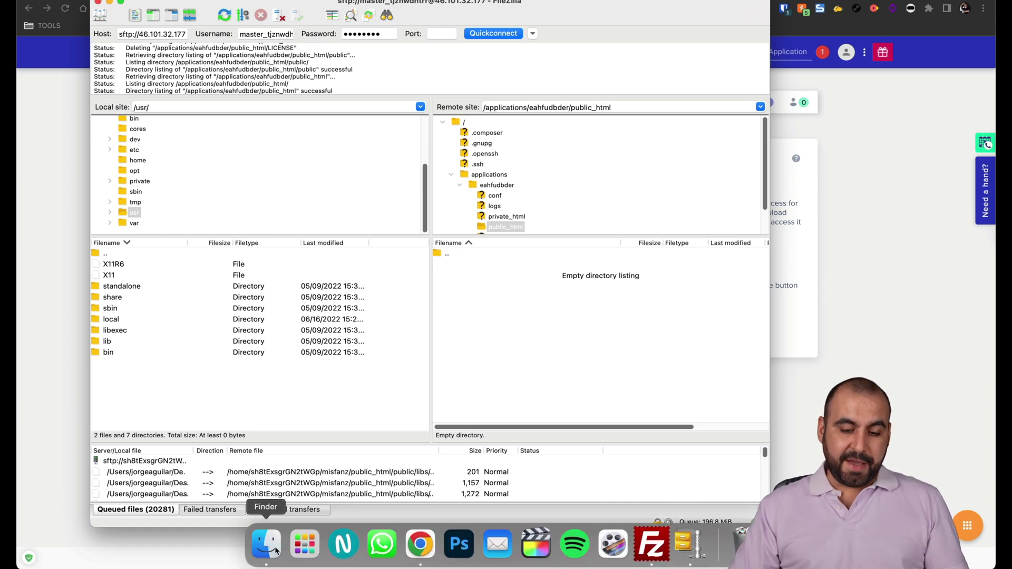
left_click(274, 549)
Step: Upload all files from the URL Shortener folder into the remote public_html
left_click(168, 461)
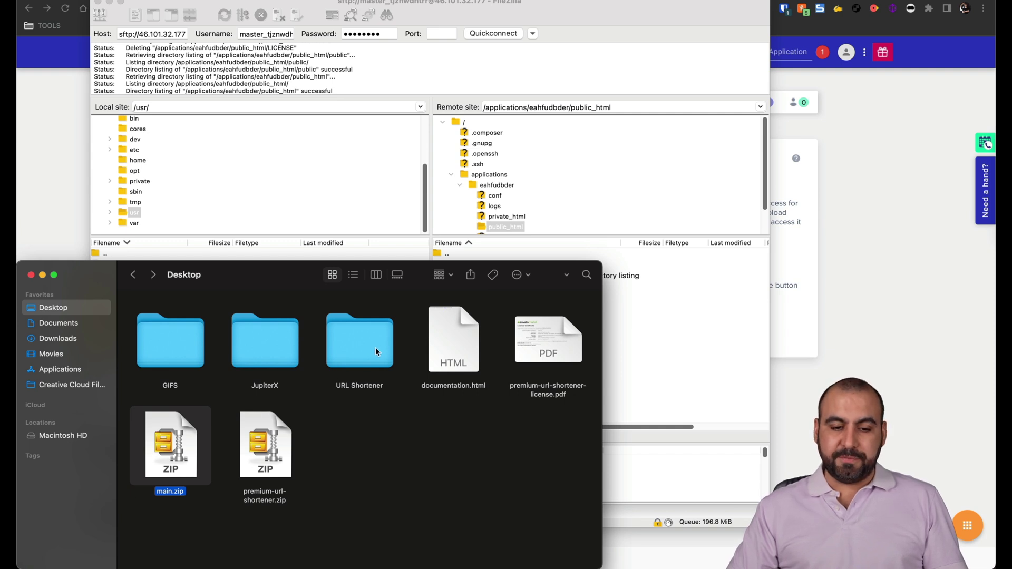
double_click(360, 346)
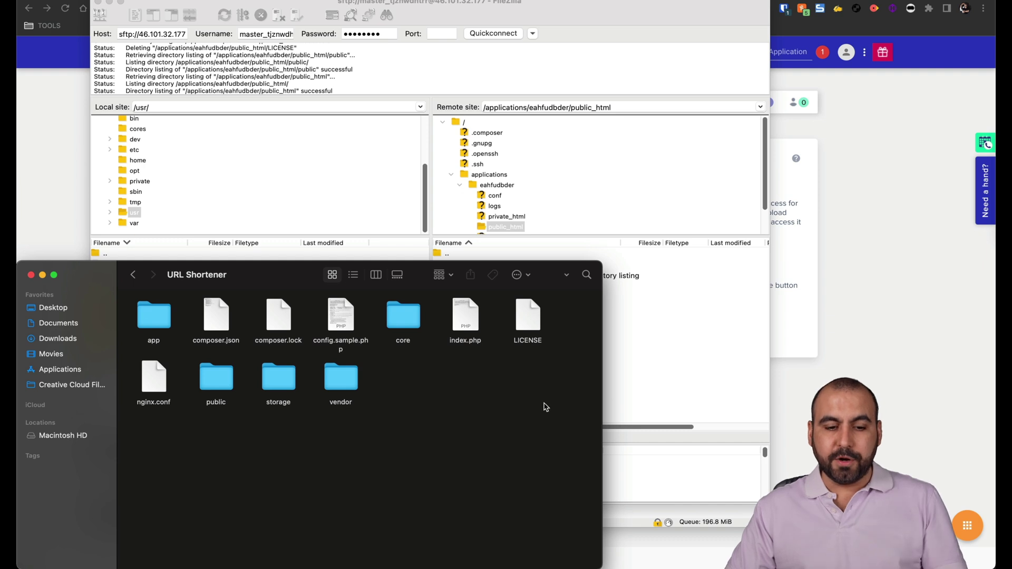
left_click_drag(546, 407, 135, 295)
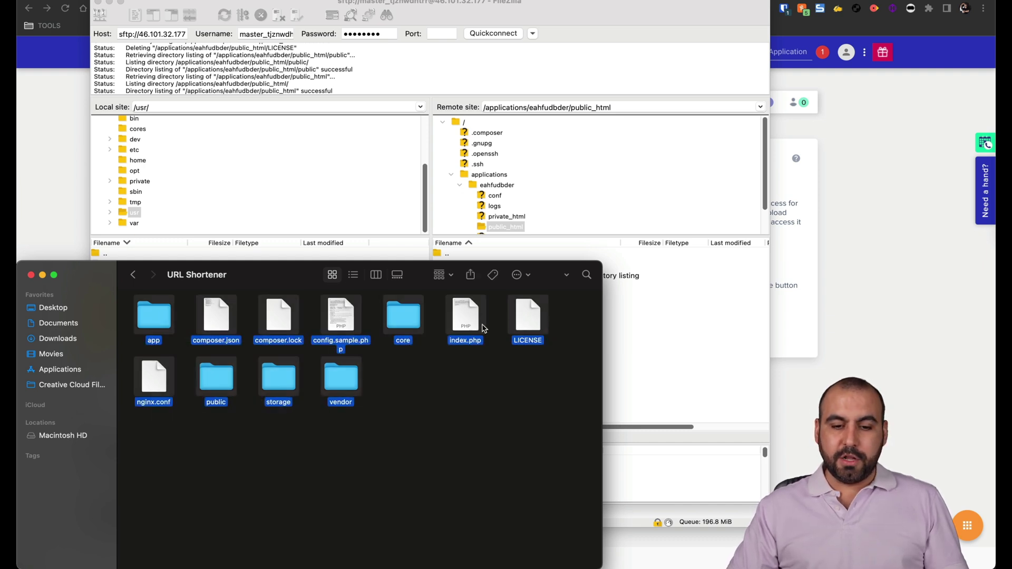
left_click(465, 316)
left_click_drag(465, 316, 642, 352)
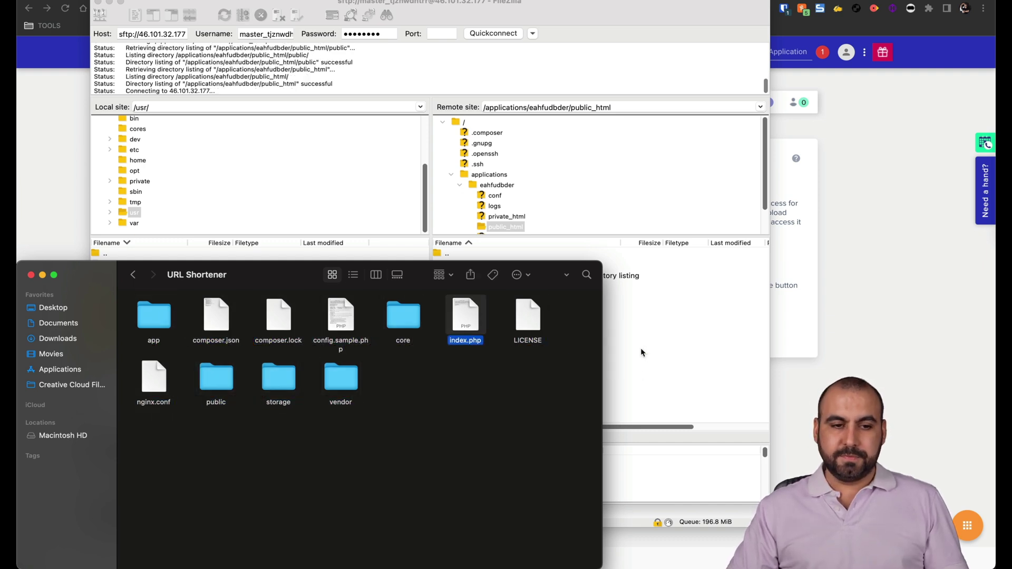
left_click(490, 234)
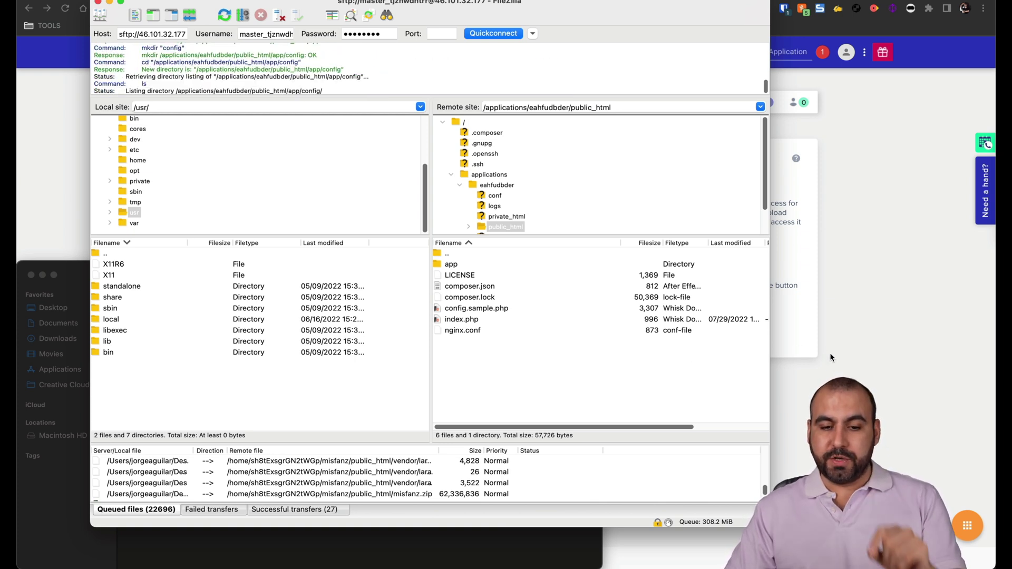
left_click(827, 371)
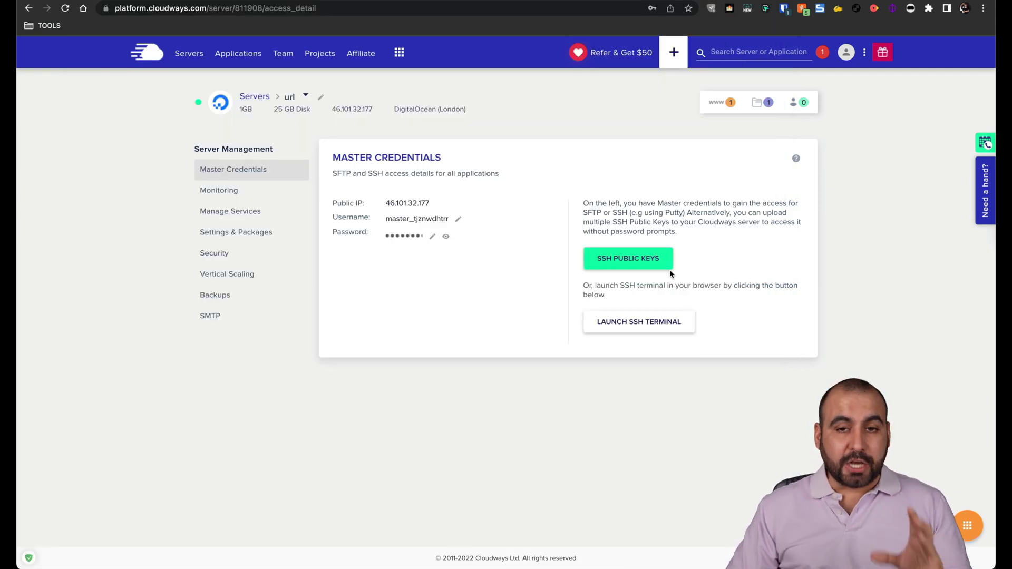
Step: Set the url application's primary domain to saasscripts.saasmaster.net and save
left_click(720, 106)
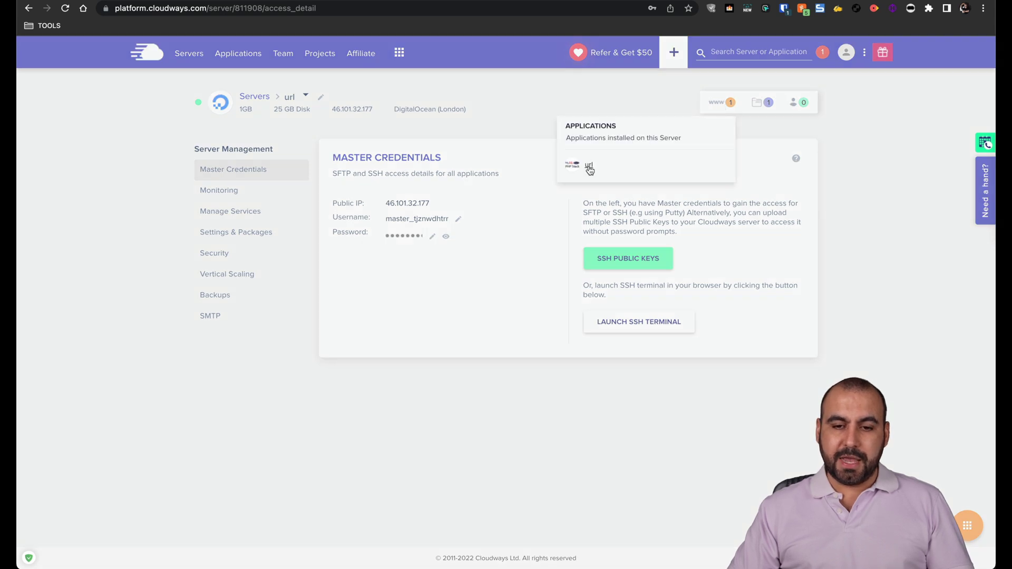
left_click(589, 168)
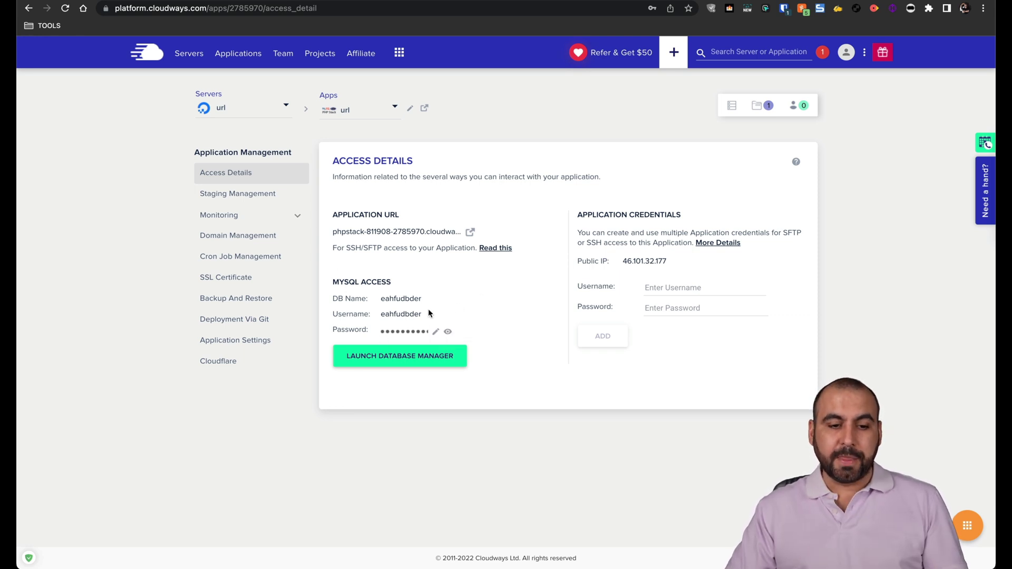
left_click(249, 236)
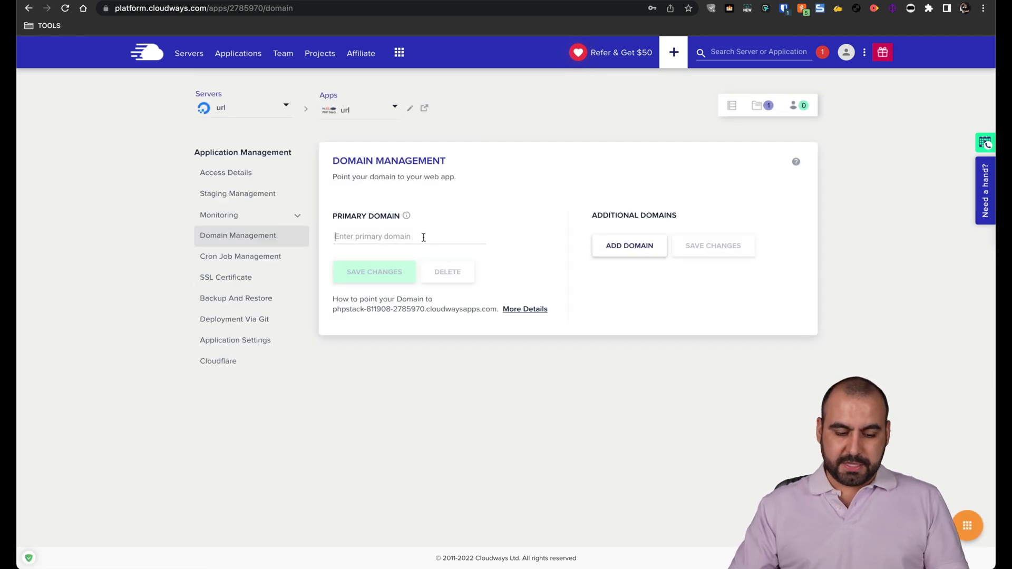
type("saassc")
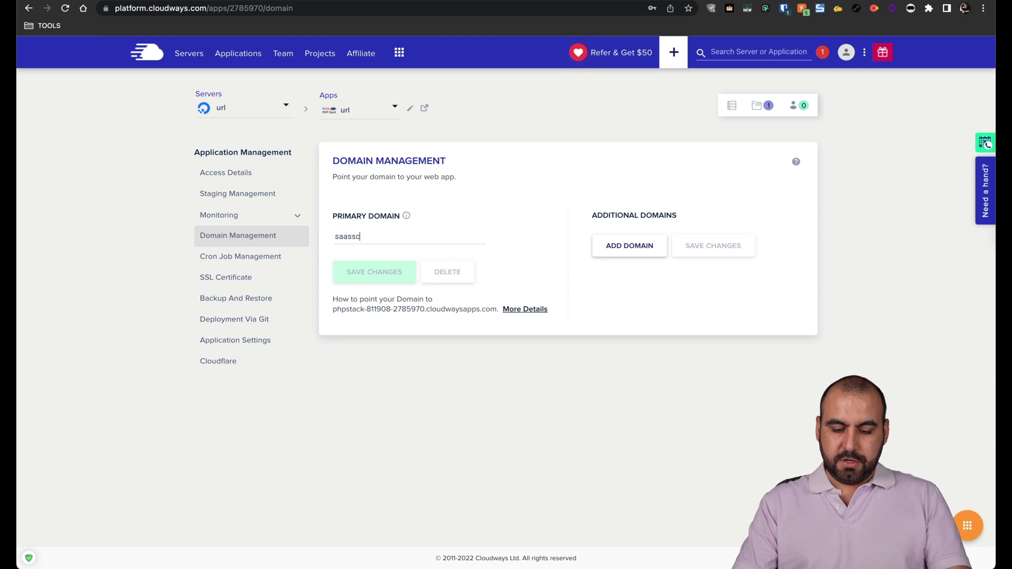
type("ripts.saasmaster.net")
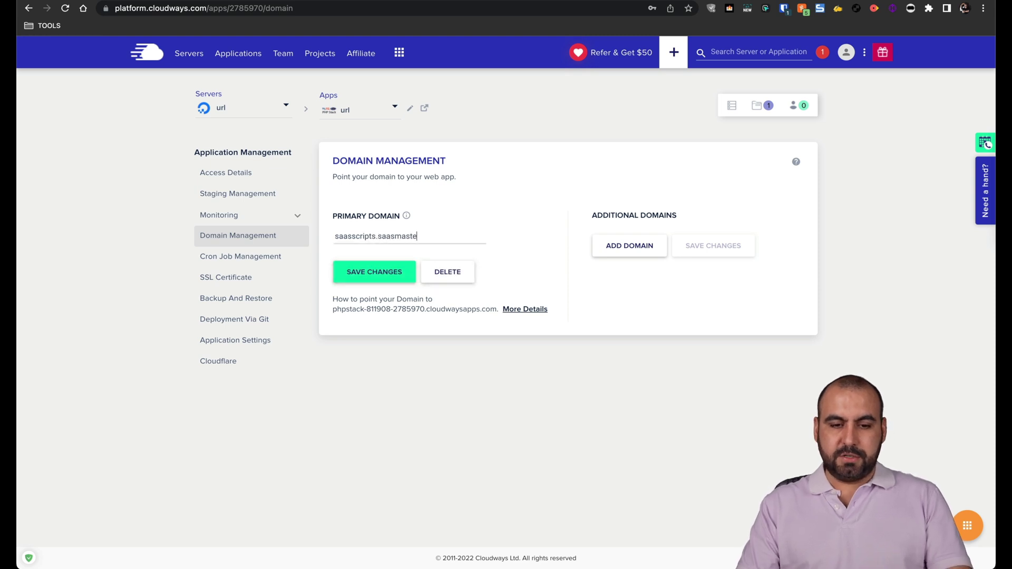
left_click(389, 279)
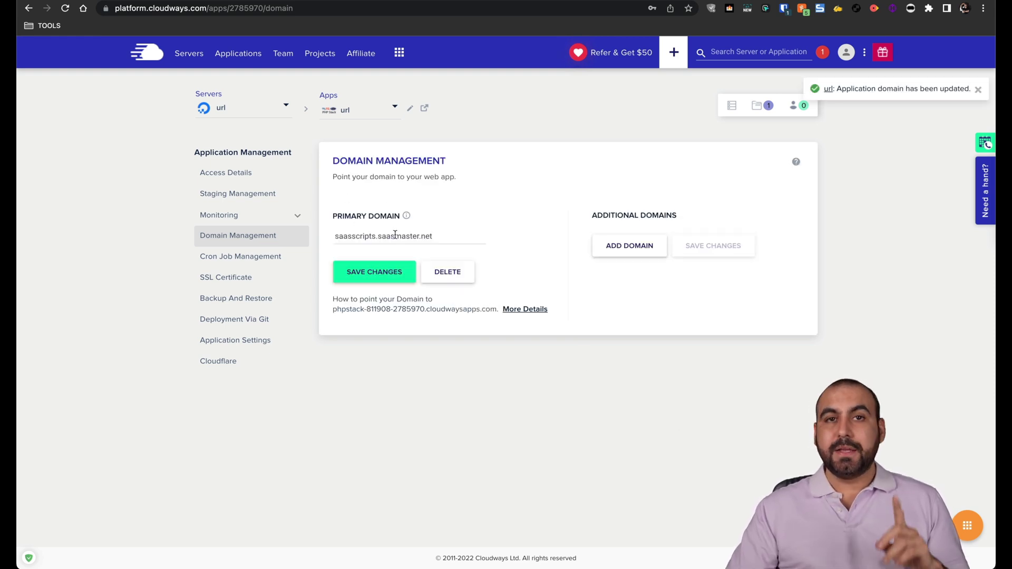
Step: Change the url app's webroot in Application Settings to public_html/public
left_click(237, 343)
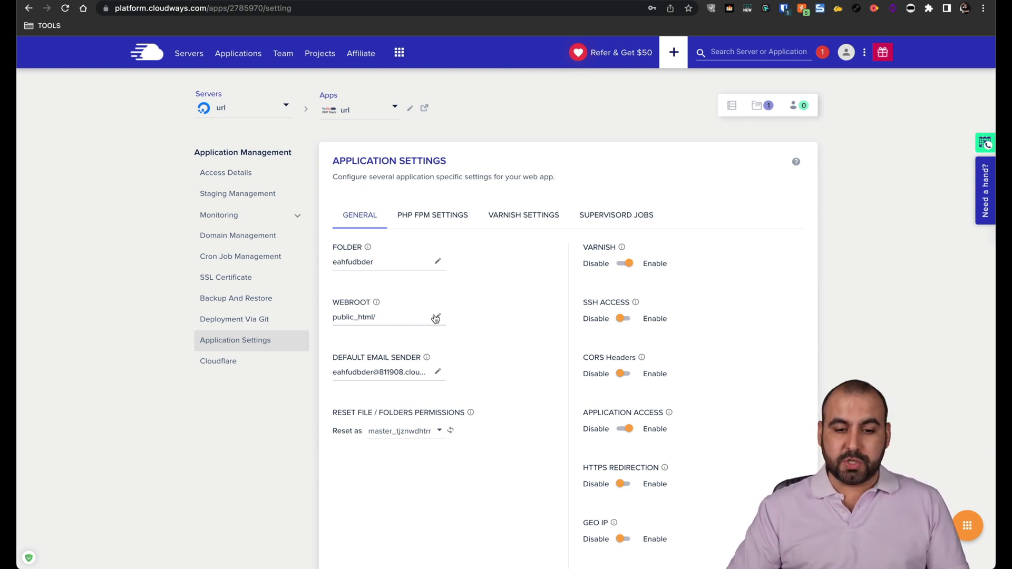
left_click(438, 316)
left_click(390, 328)
type("pu")
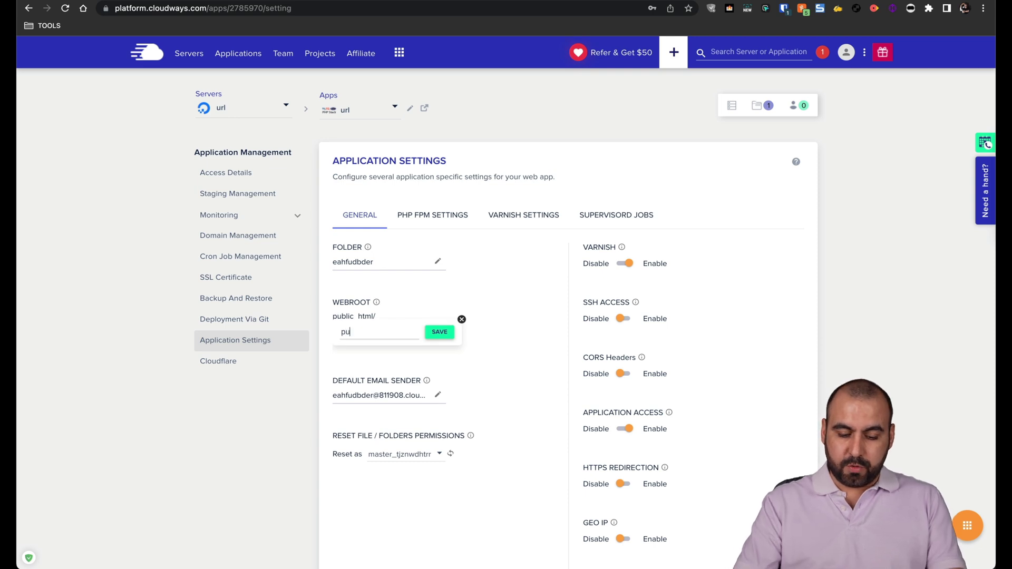
type("cblic_html")
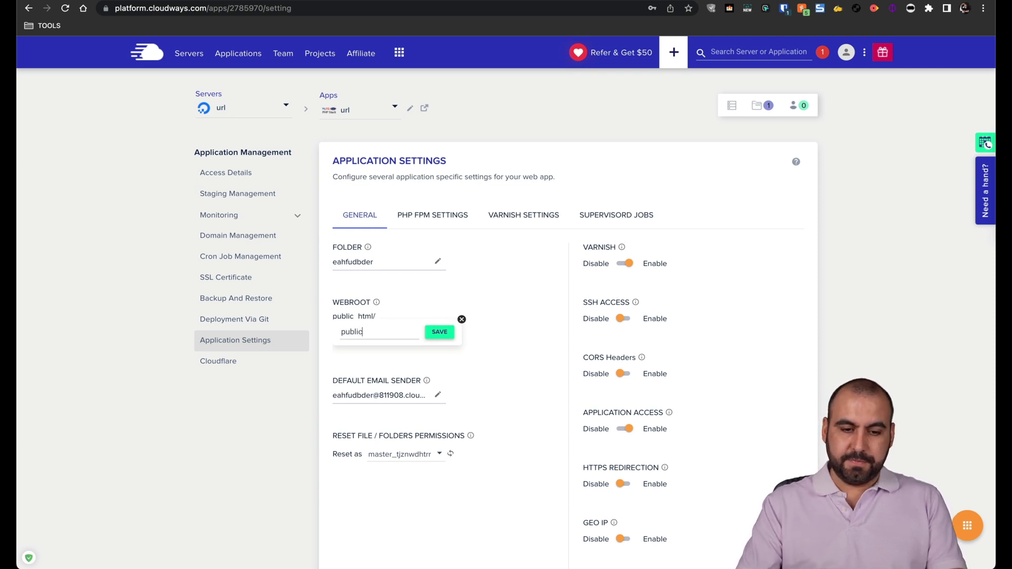
left_click(444, 330)
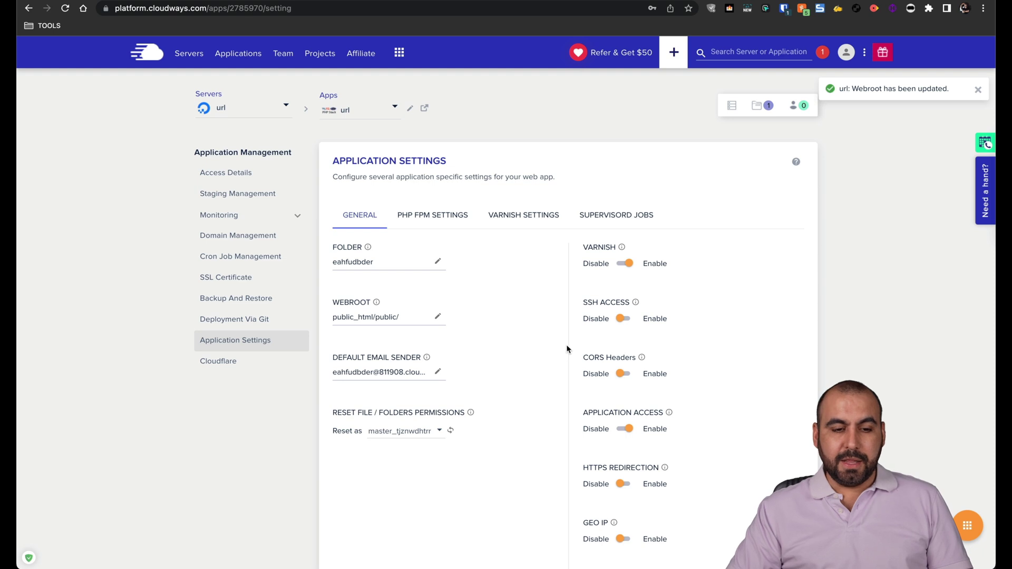
left_click(659, 550)
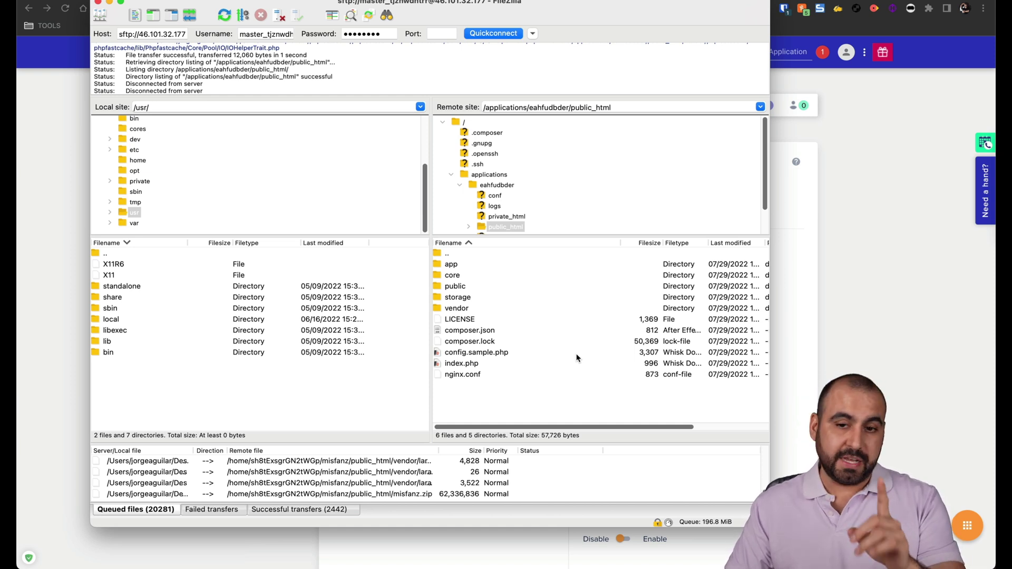
Step: Confirm public_html holds app, core, public, storage and vendor, then hide FileZilla
left_click(857, 267)
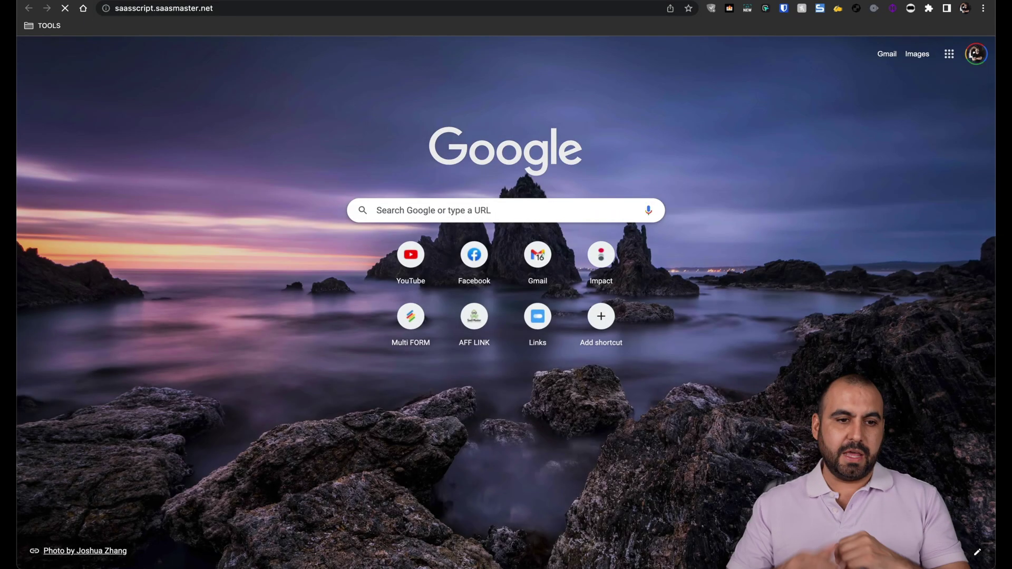
Step: Load the installer on the subdomain, pass the requirements check and validate the Envato purchase code
key("Return")
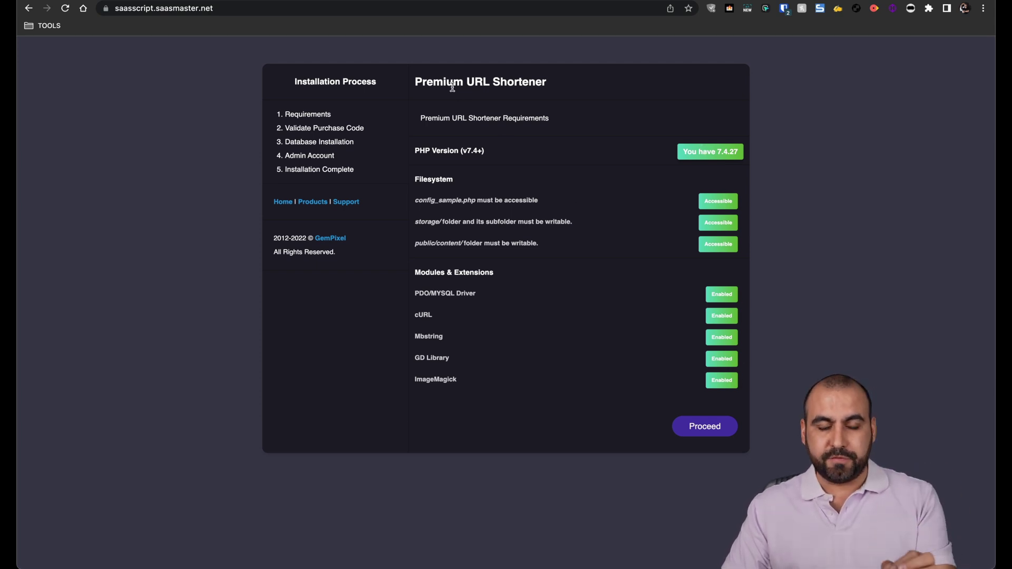
left_click(705, 431)
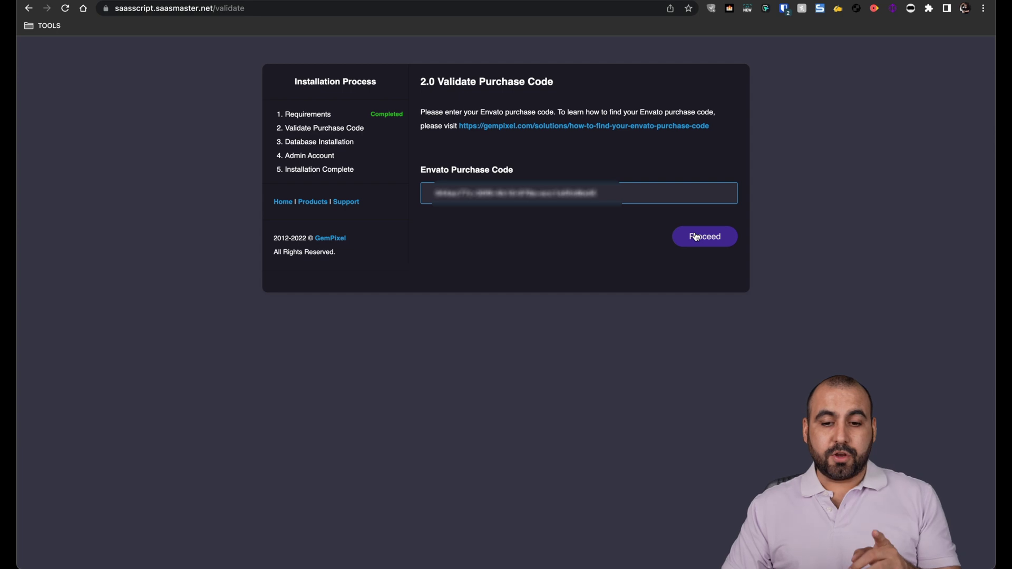
left_click(696, 236)
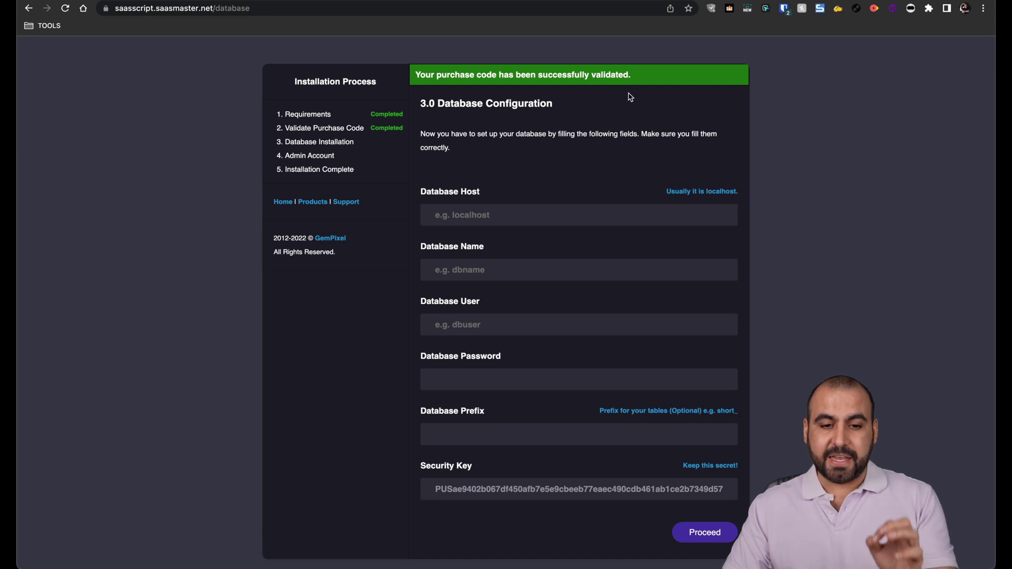
Step: Enter localhost as the database host and paste the database name from Cloudways Access Details
scroll(612, 164, "down", 1)
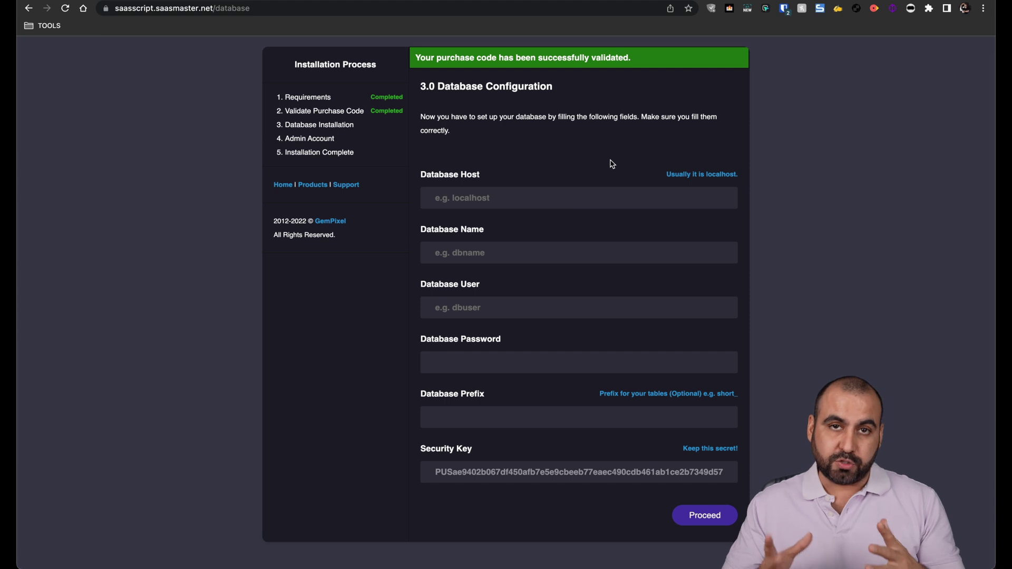
left_click(560, 199)
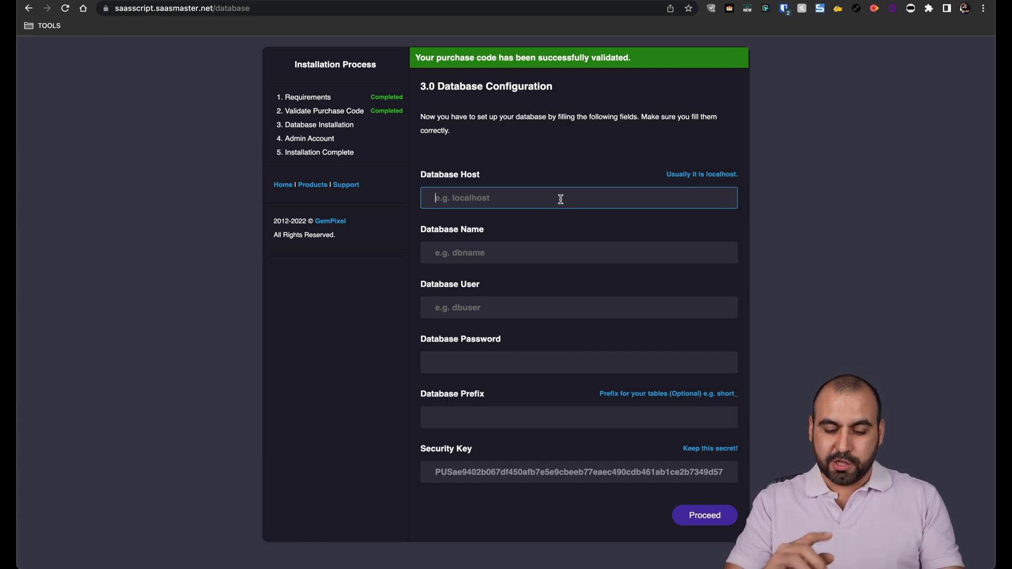
type("localhost")
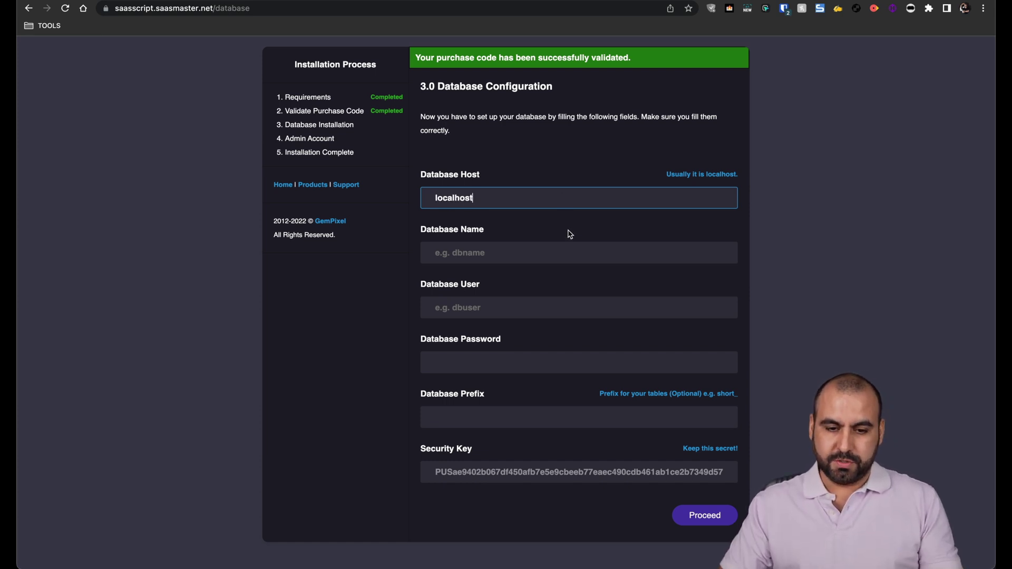
left_click(526, 251)
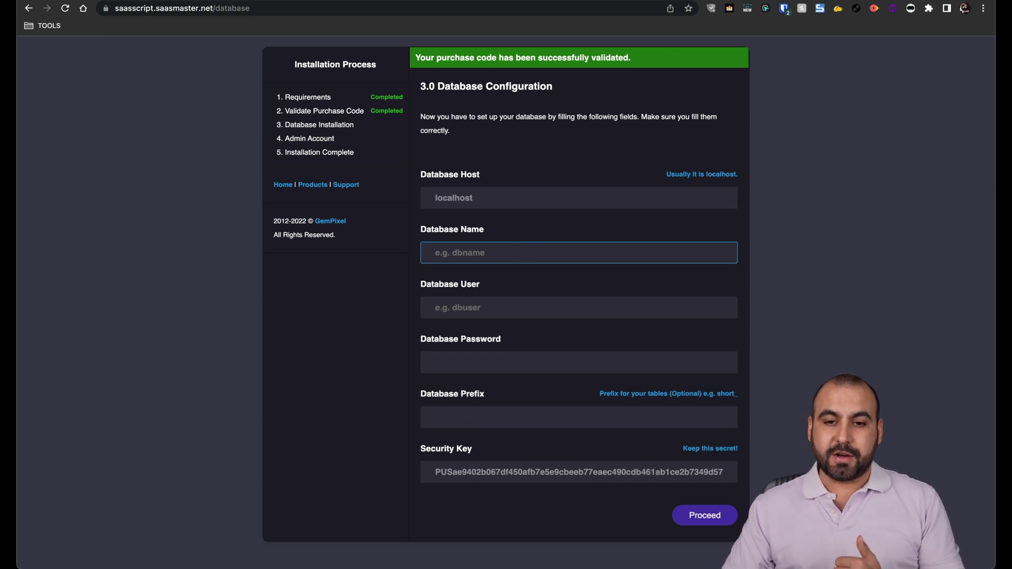
left_click(651, 3)
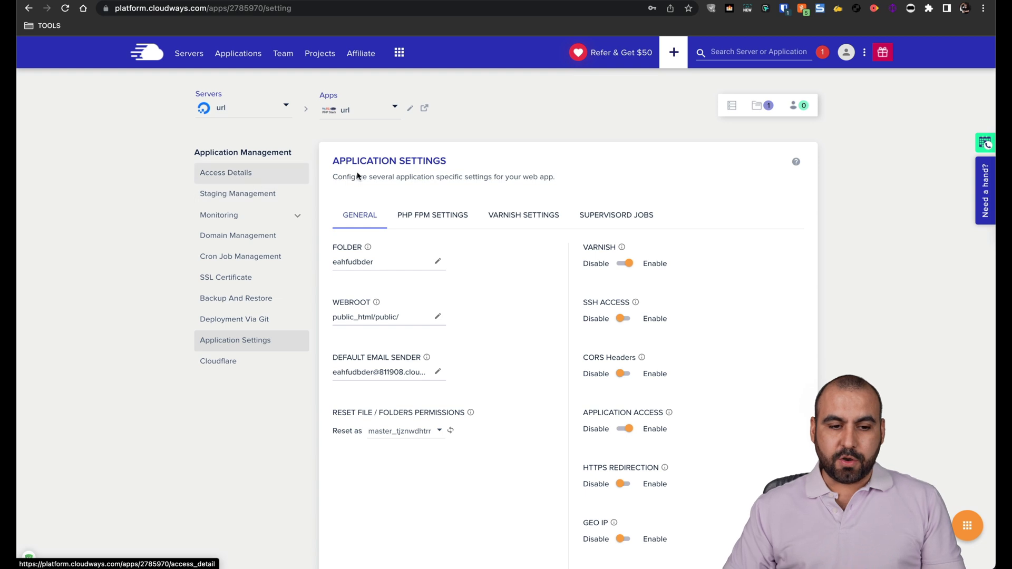
left_click(255, 176)
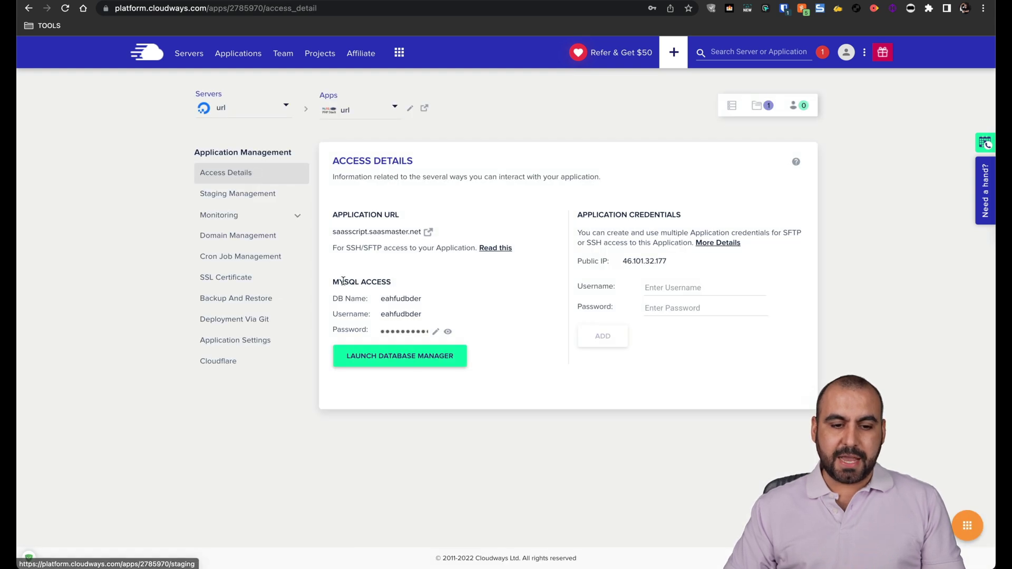
left_click(405, 301)
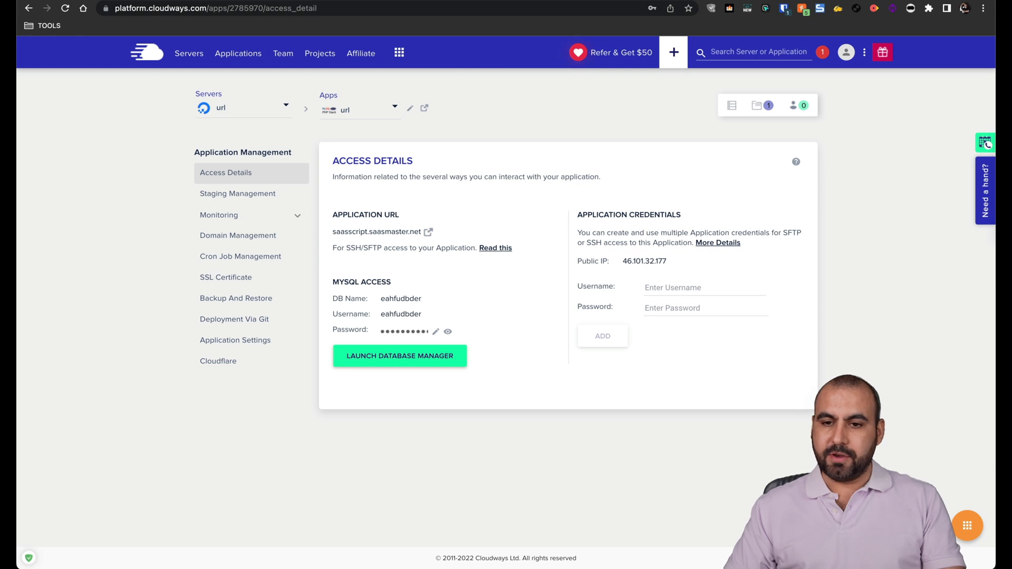
key("ctrl+Tab")
left_click(476, 244)
key("super+v")
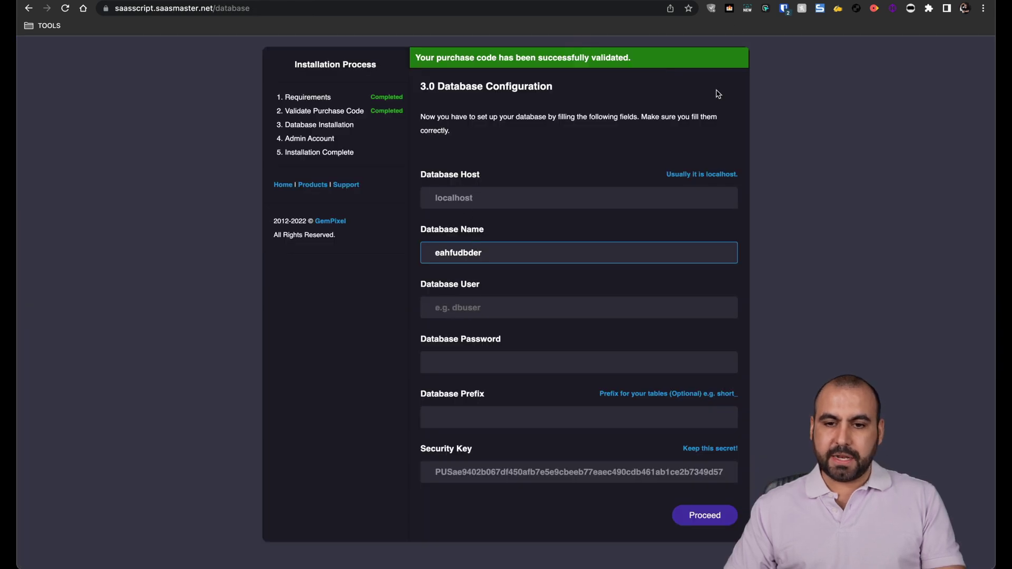
Step: Paste the Cloudways database username and password into the installer and install the database
key("ctrl+shift+Tab")
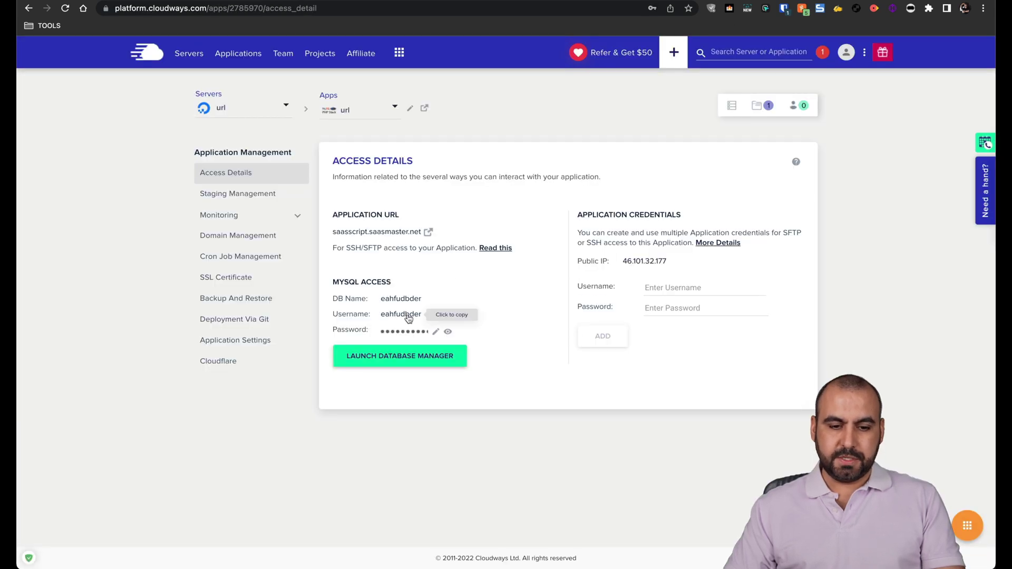
left_click(409, 316)
key("ctrl+Tab")
left_click(491, 308)
key("super+v")
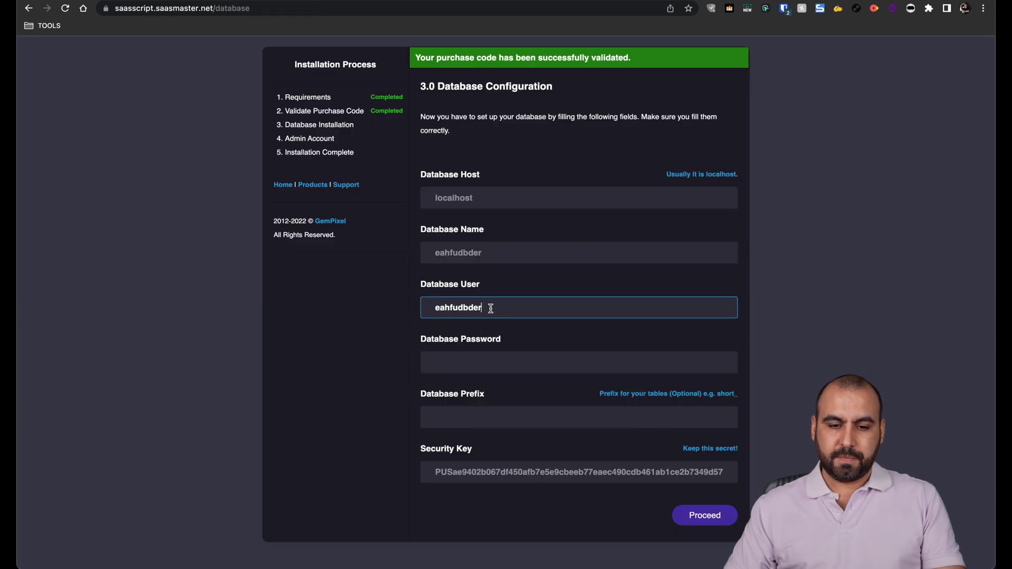
key("ctrl+shift+Tab")
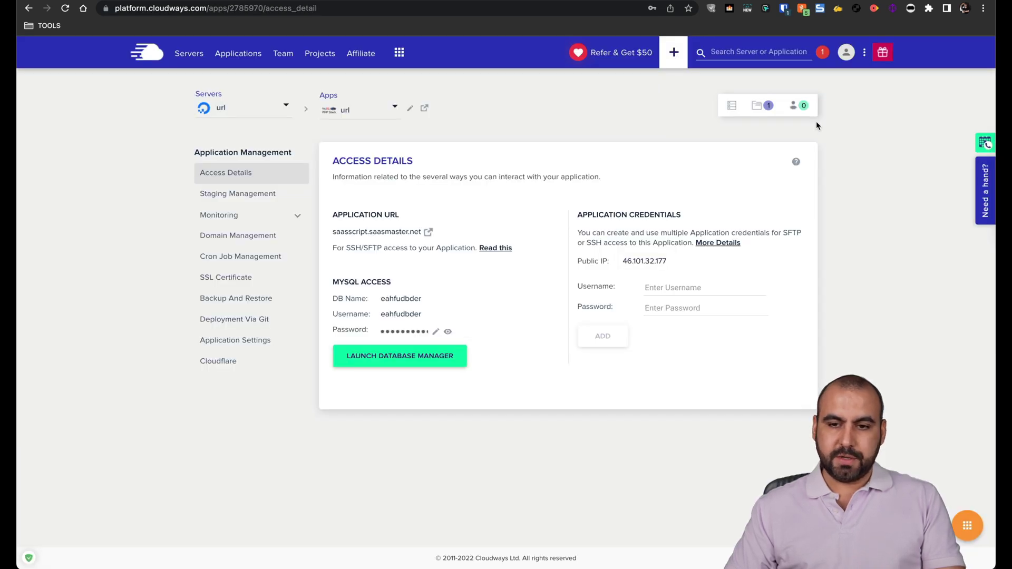
key("ctrl+Tab")
left_click(451, 362)
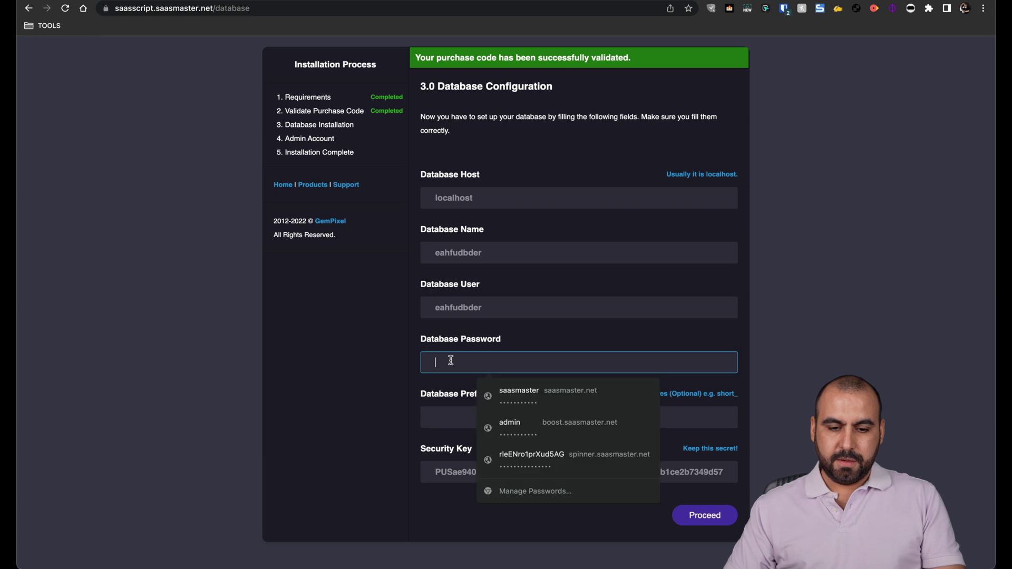
key("super+v")
left_click(372, 396)
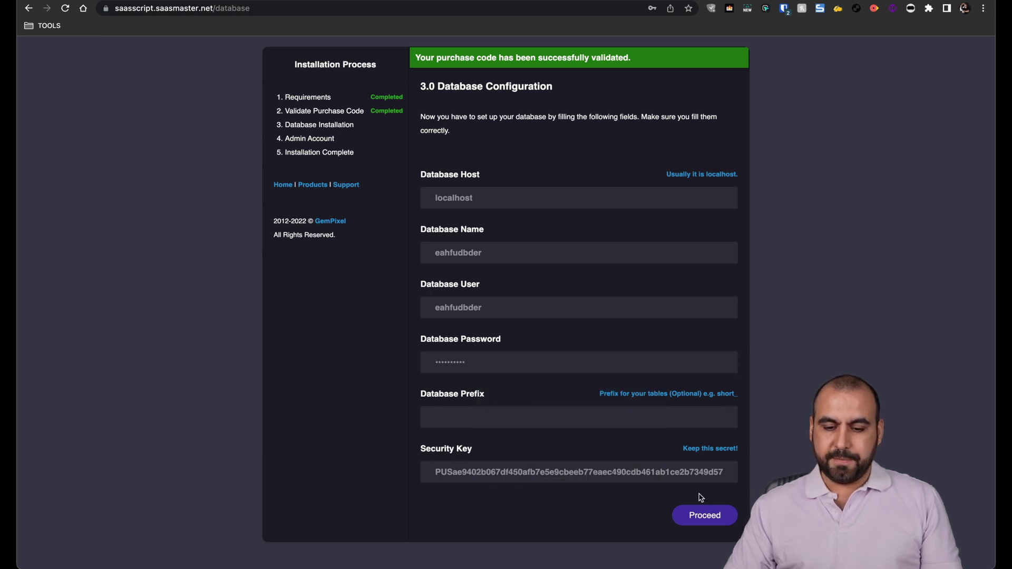
left_click(701, 515)
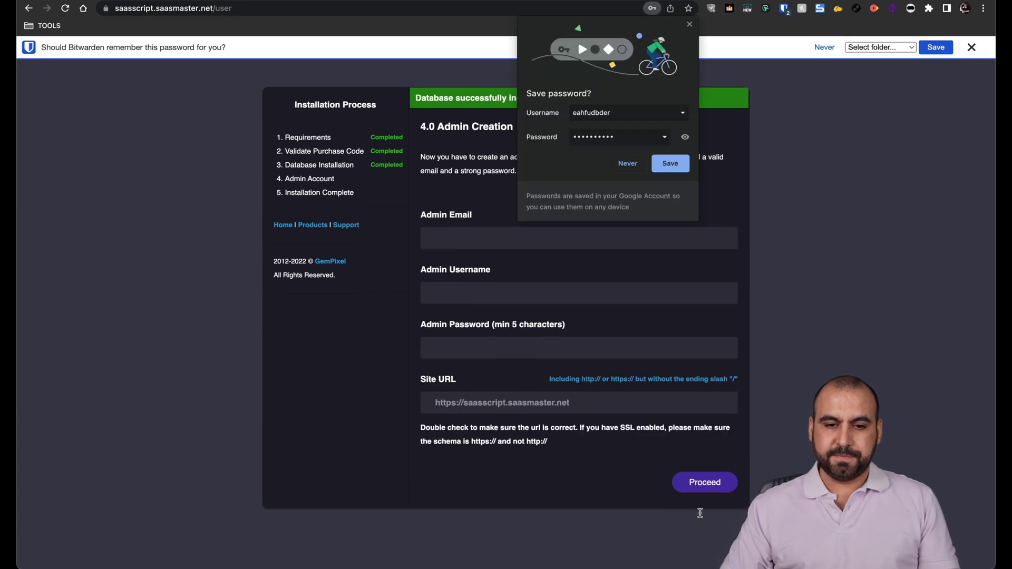
Step: Fill in the admin account's e-mail, username and password
left_click(690, 24)
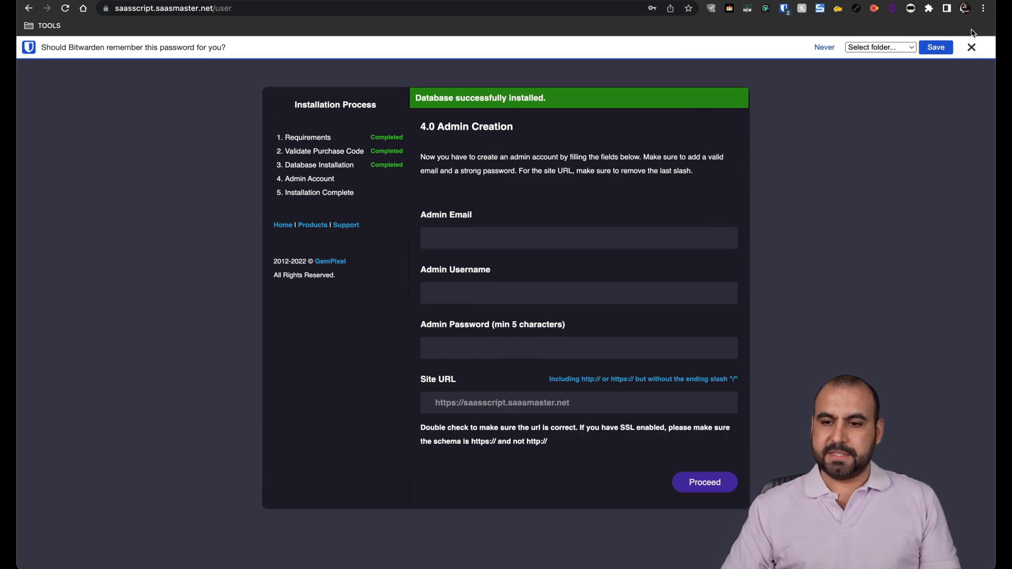
left_click(972, 47)
left_click(486, 221)
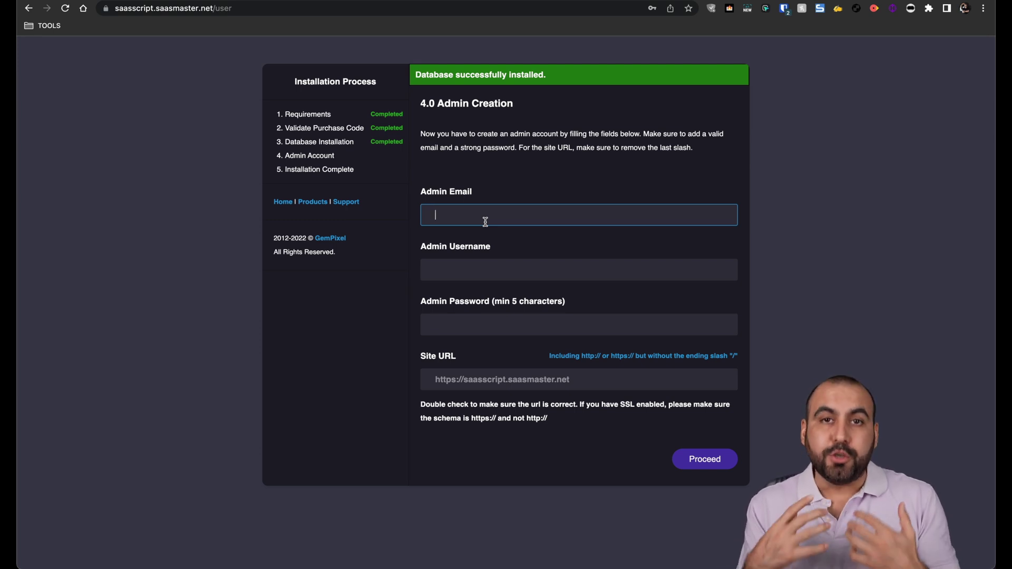
key("super+v")
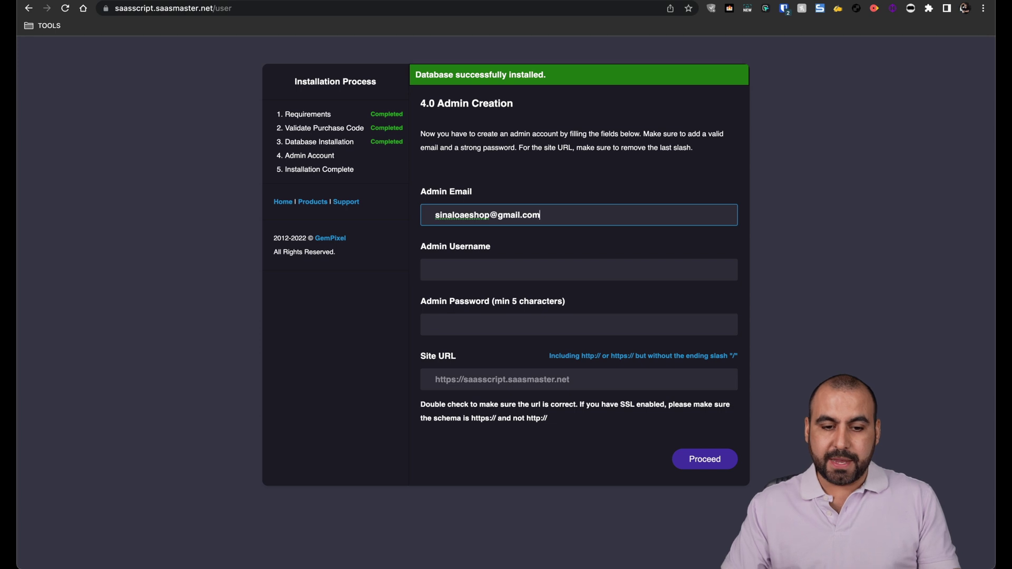
left_click(485, 265)
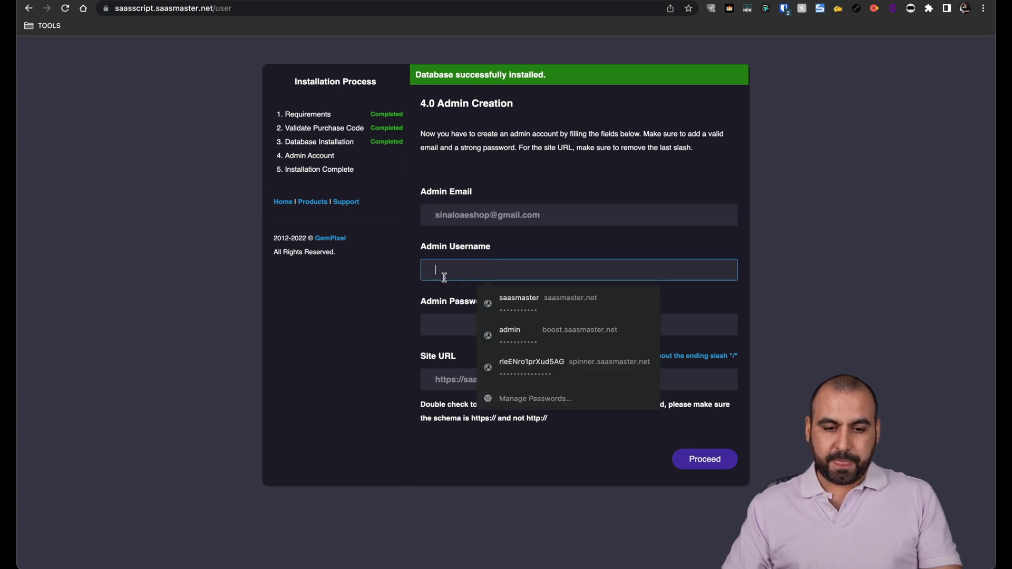
type("sina")
left_click(468, 330)
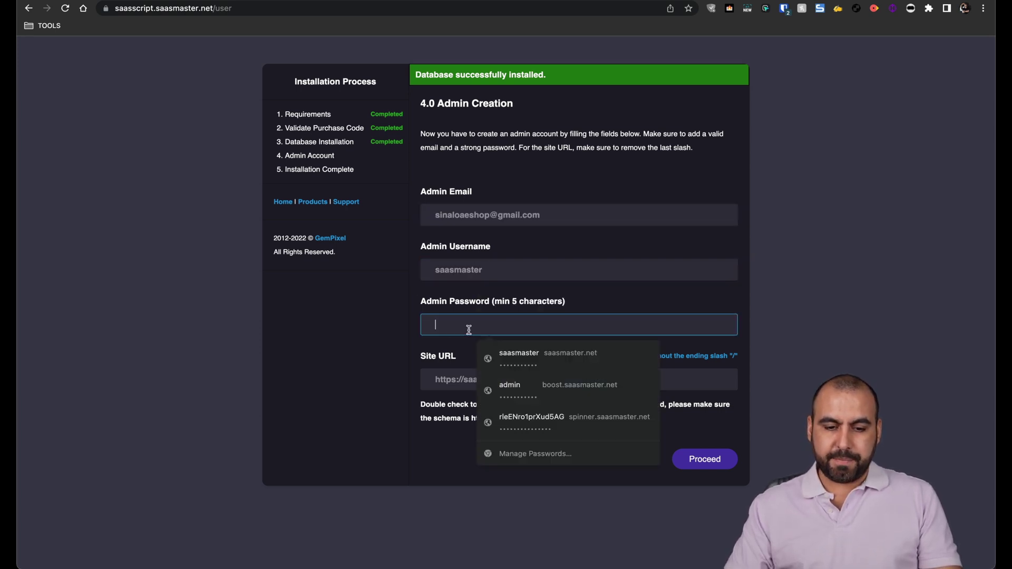
type("••••••••")
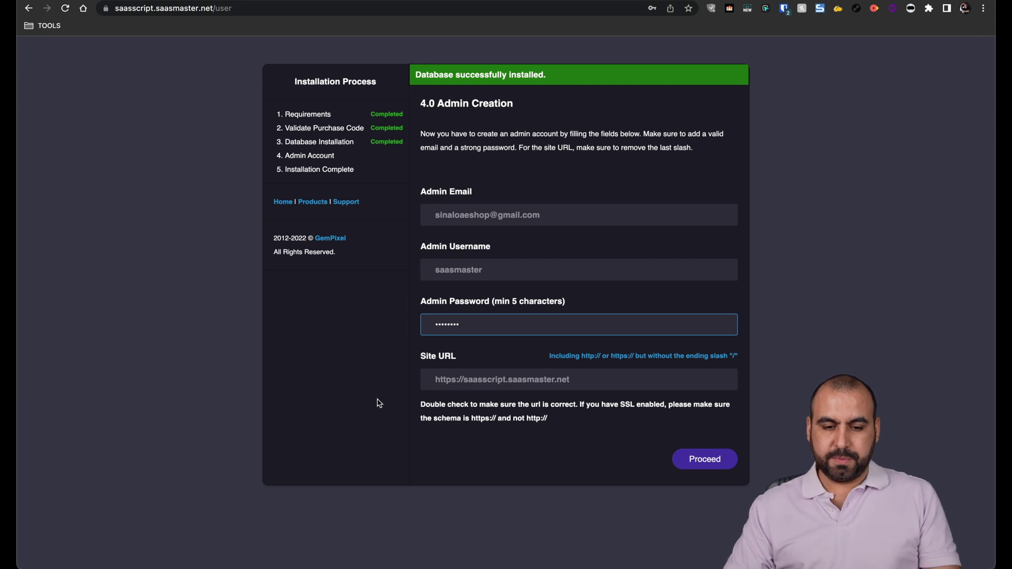
left_click(379, 401)
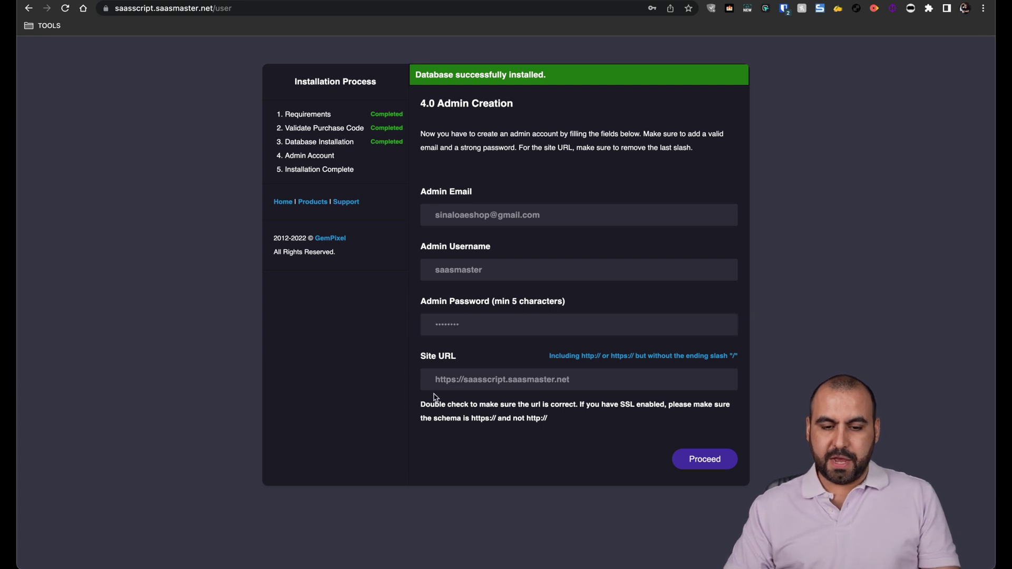
Step: Create the admin account and save its login in the browser
left_click(702, 462)
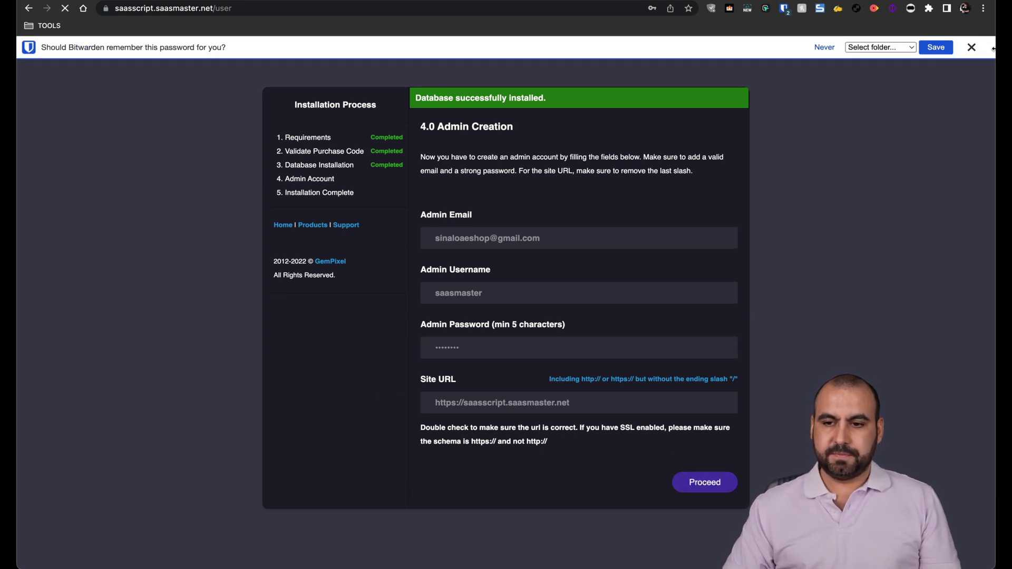
left_click(972, 49)
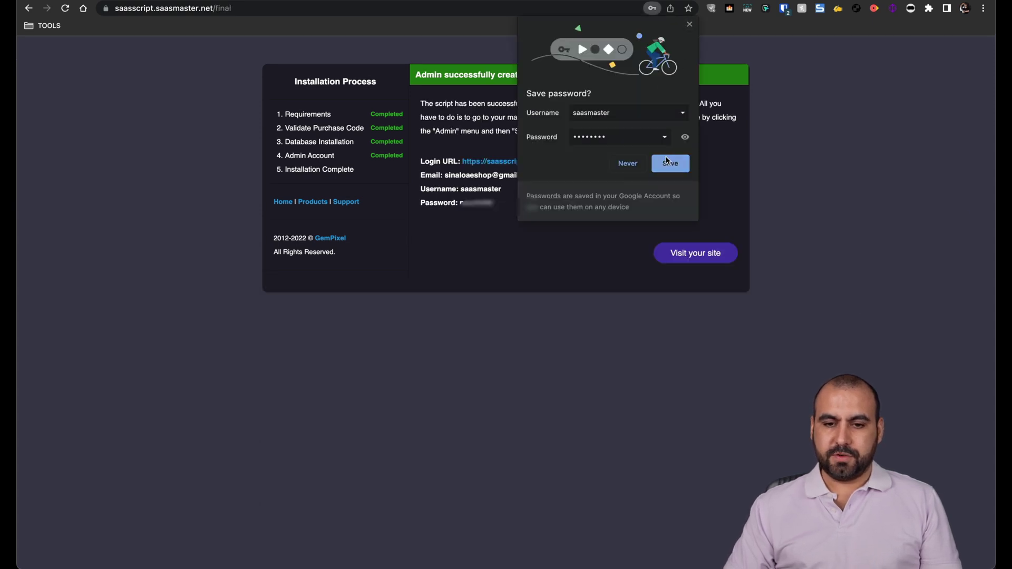
left_click(669, 164)
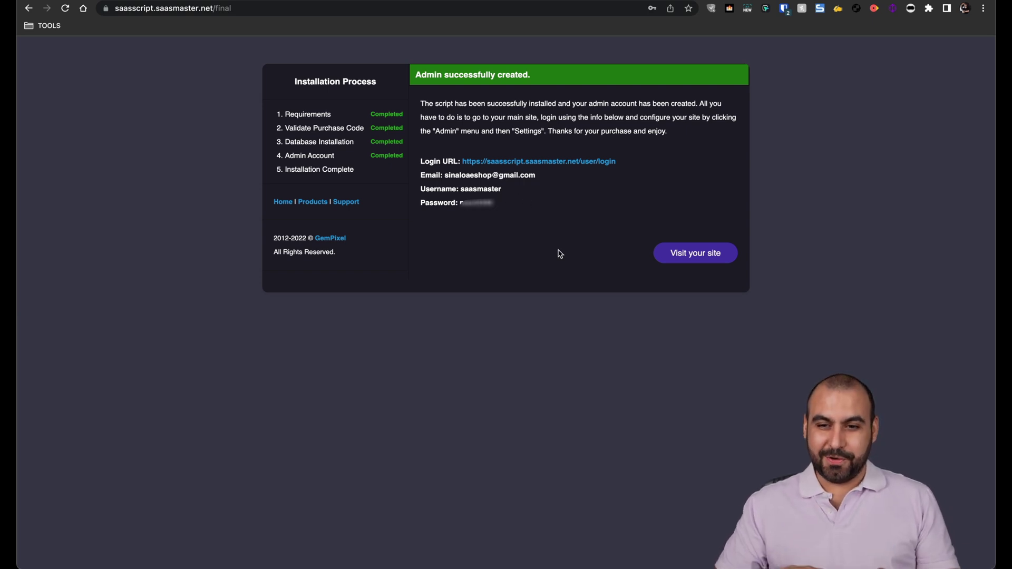
Step: Open the Login URL in an incognito window and strip /user/login to load the home page
right_click(534, 166)
left_click(580, 193)
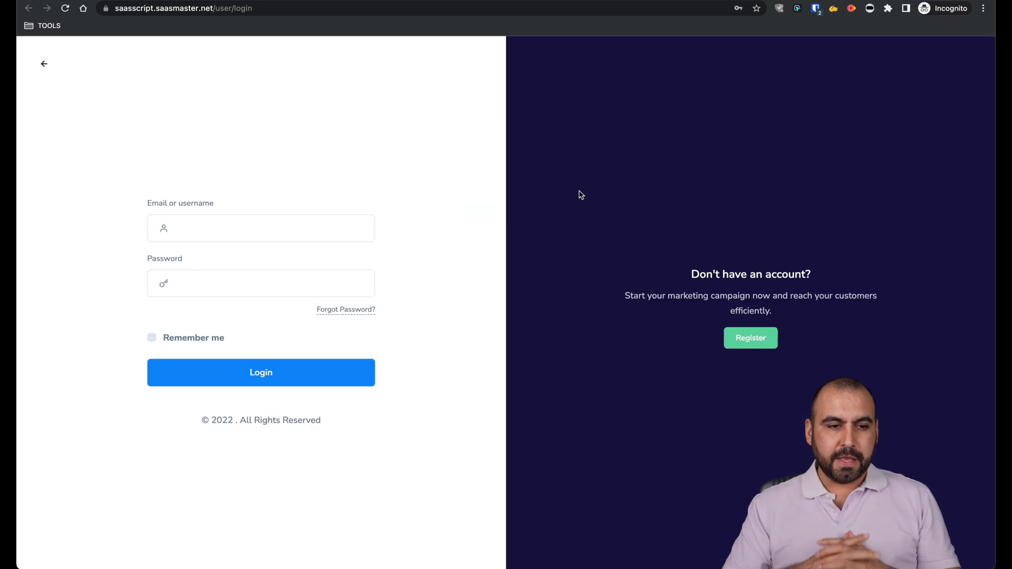
left_click(215, 9)
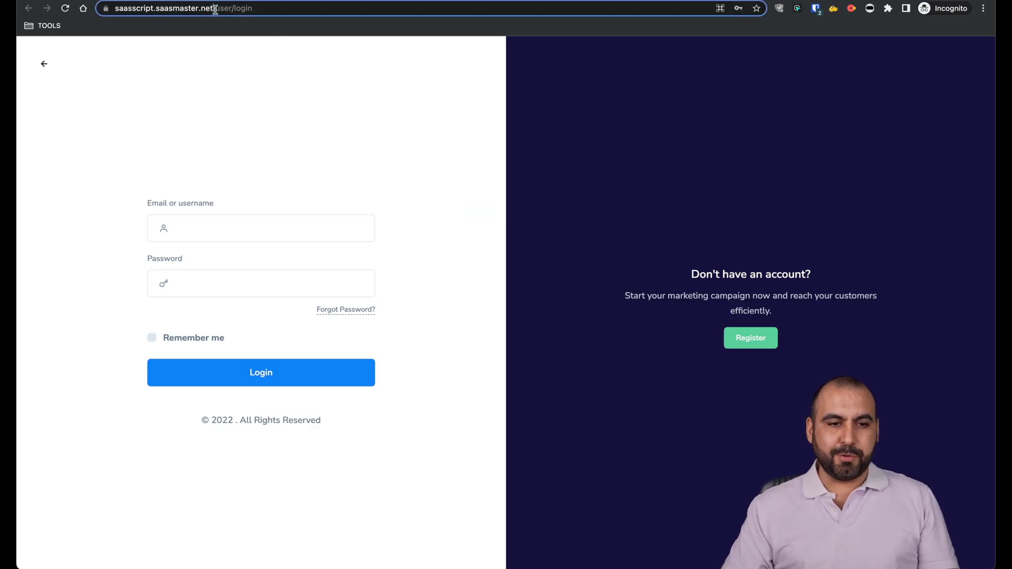
left_click_drag(215, 8, 323, 9)
key("BackSpace")
key("Return")
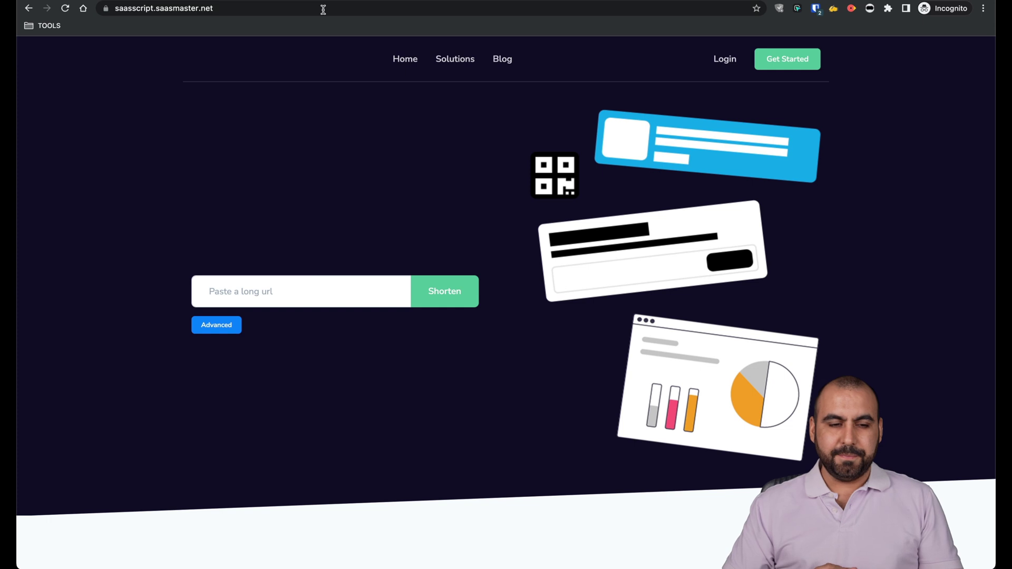
Step: Scroll through the public home page and bring up the saved logins for the site
scroll(369, 214, "down", 15)
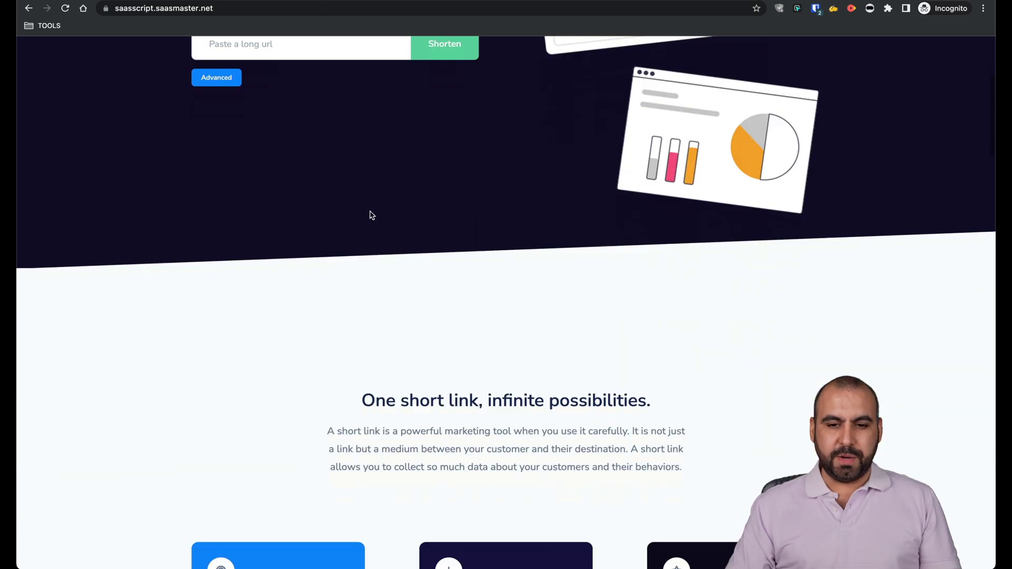
scroll(370, 215, "down", 20)
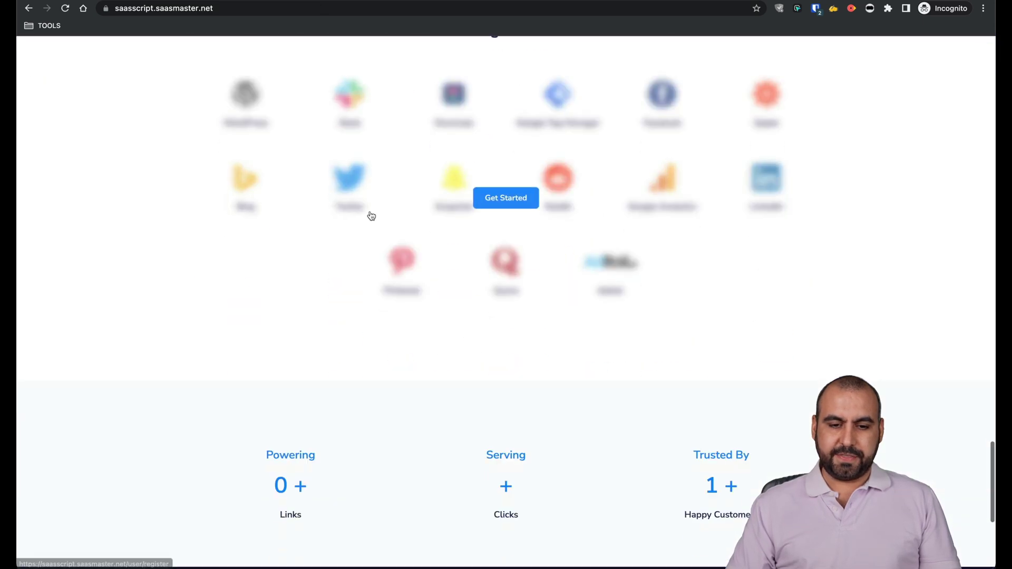
scroll(370, 214, "up", 20)
scroll(369, 213, "up", 15)
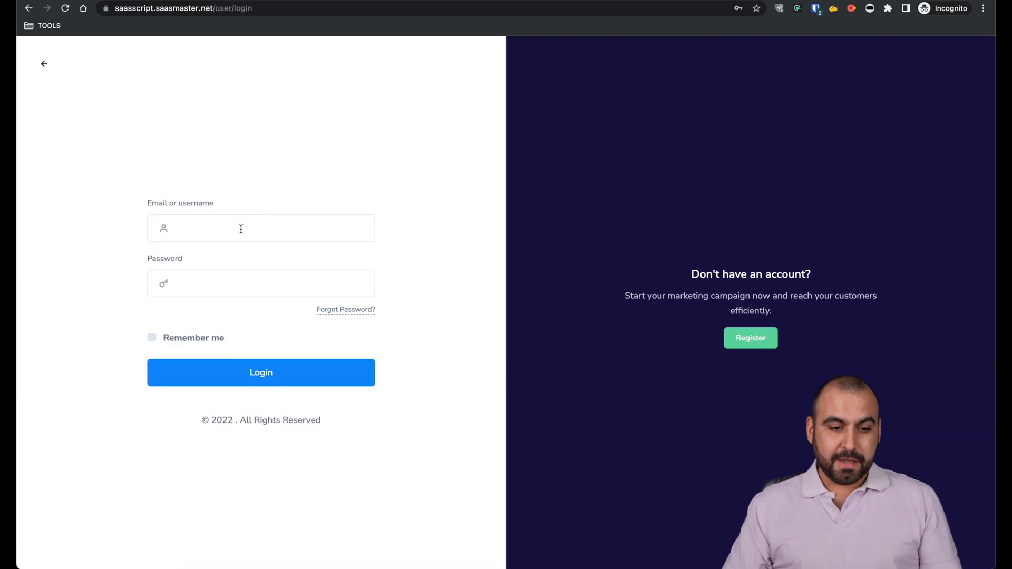
left_click(242, 228)
Step: Log in with the saved admin credentials and dismiss the password manager prompt
left_click(260, 264)
left_click(266, 372)
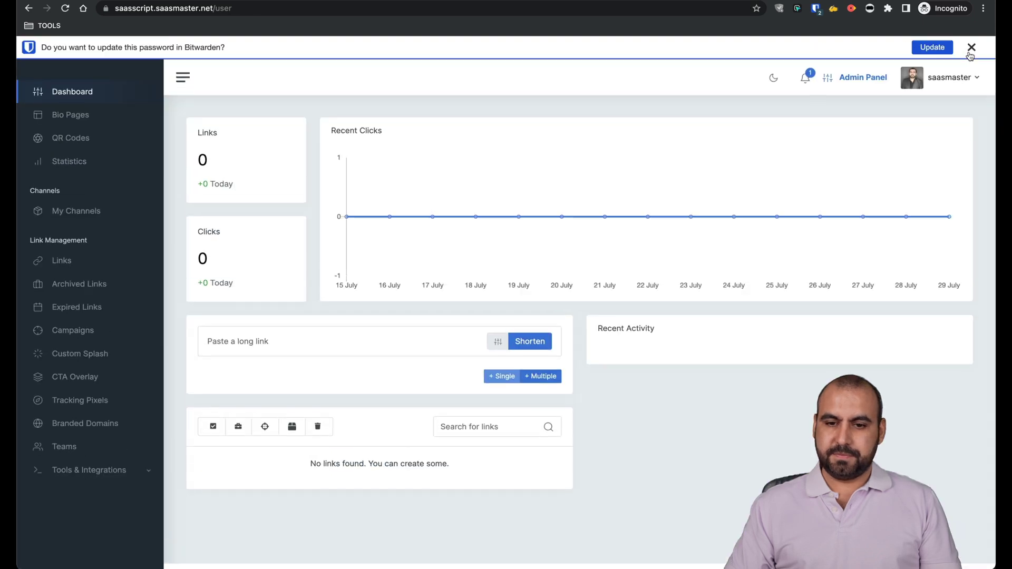
left_click(972, 47)
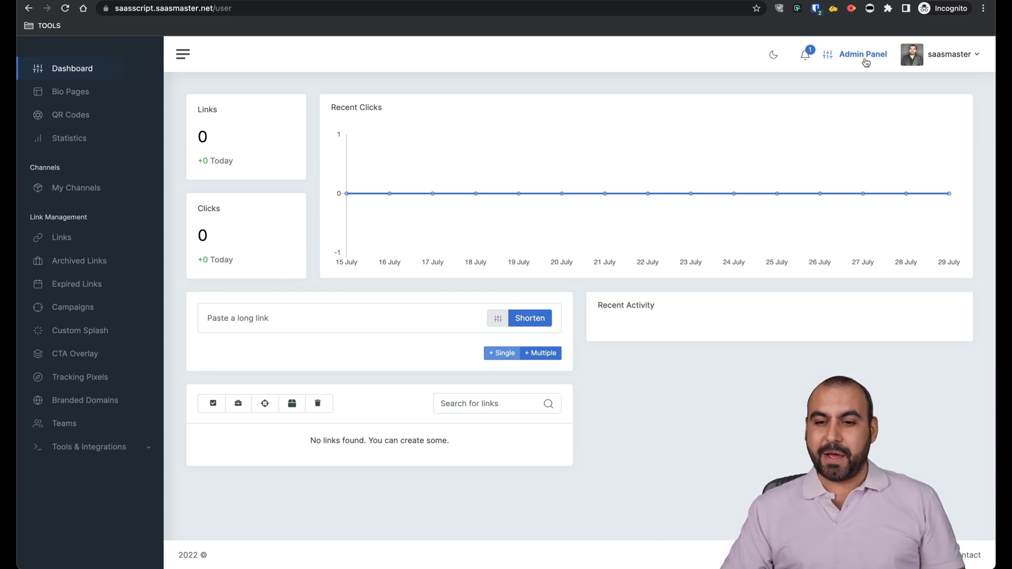
left_click(430, 322)
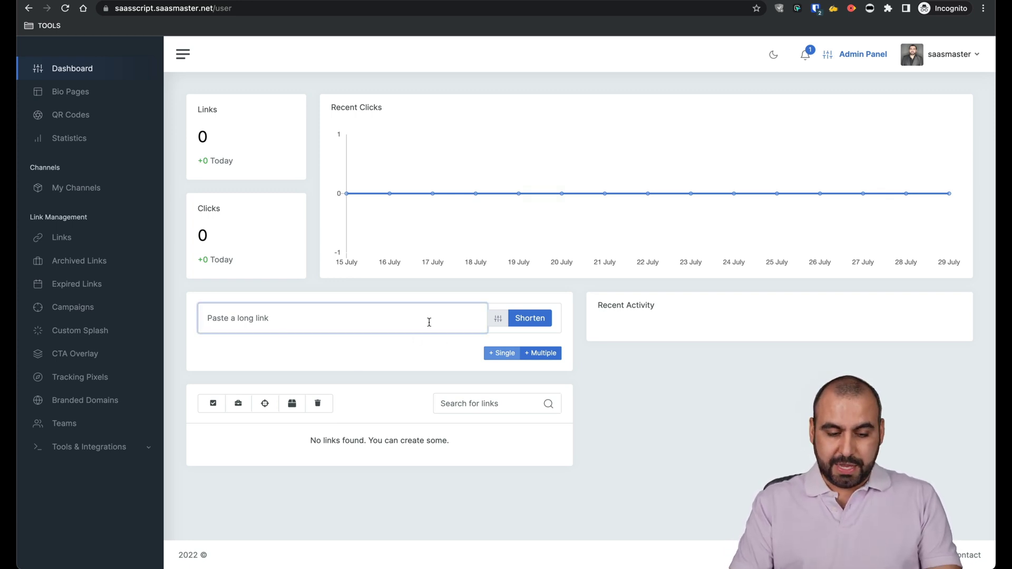
type("https://facebook.com")
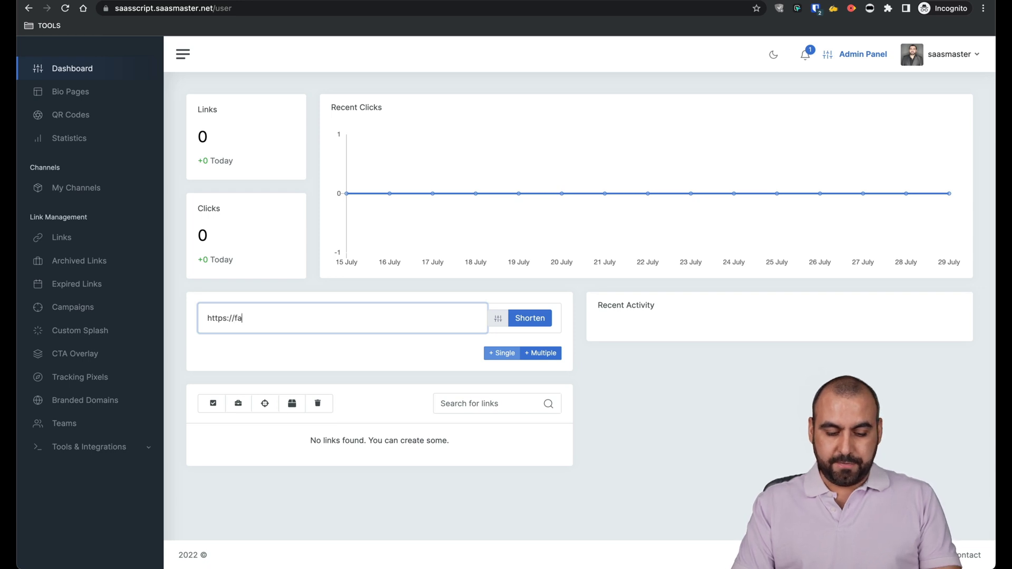
left_click(498, 319)
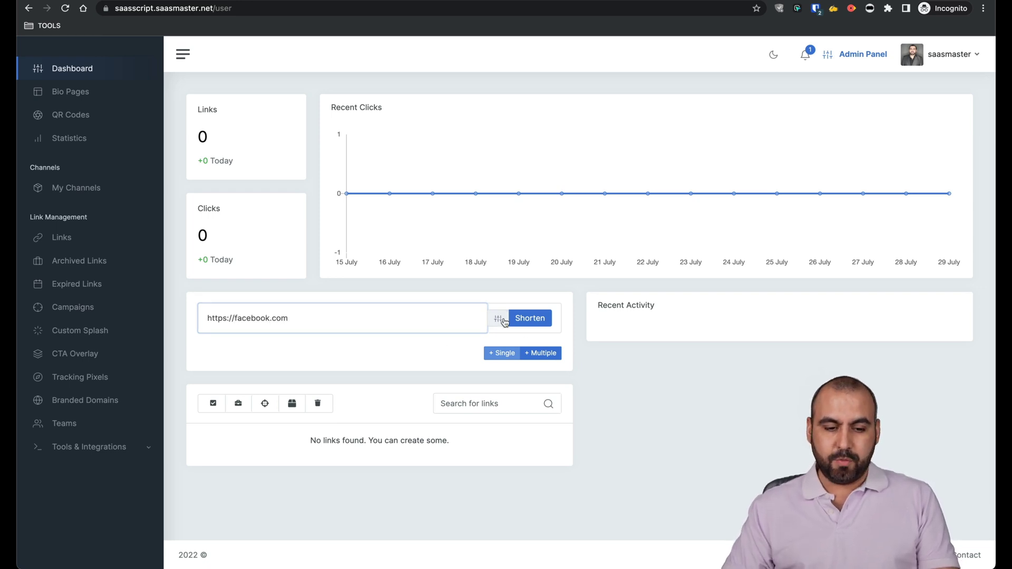
left_click(279, 446)
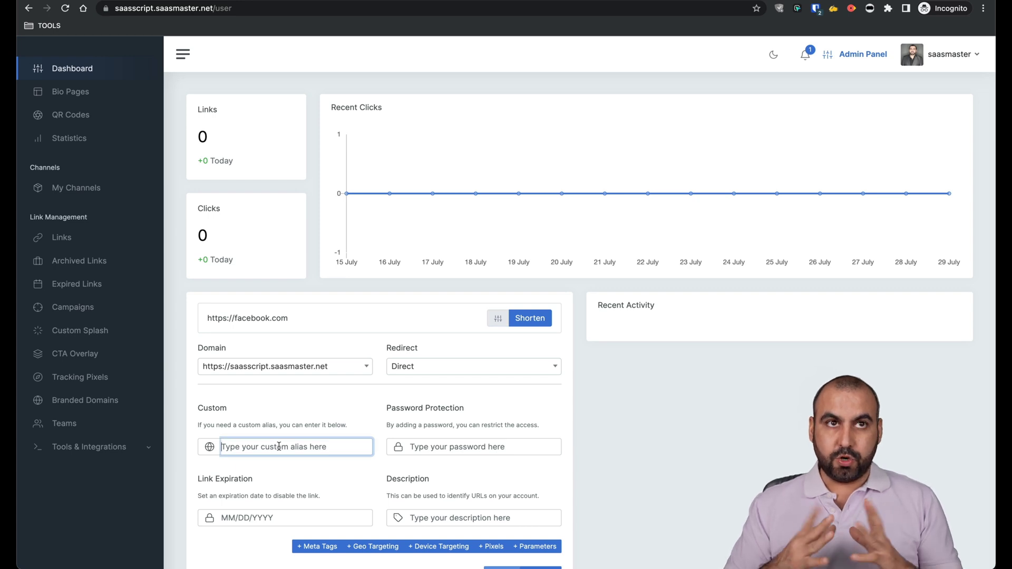
type("fb")
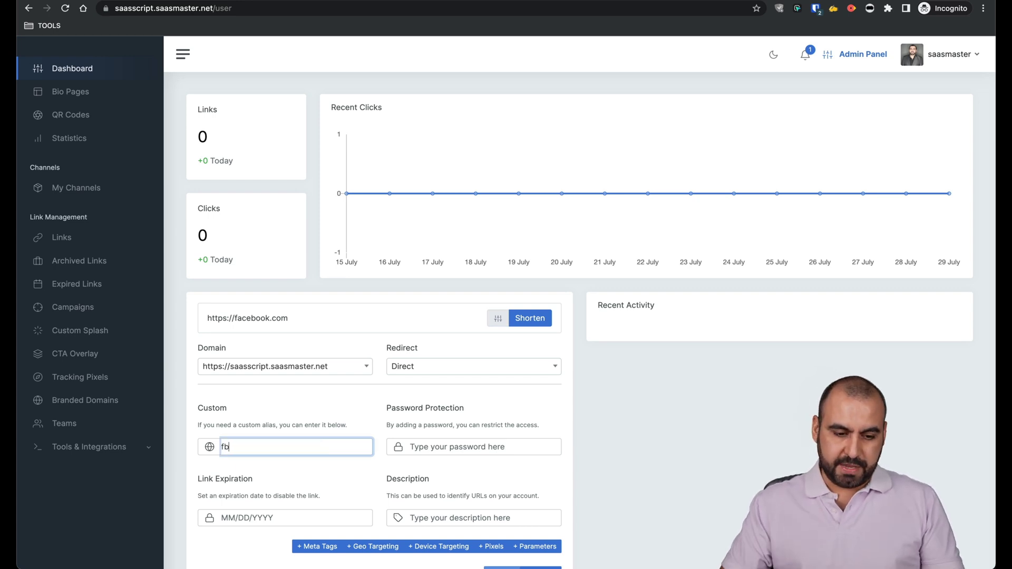
type("g")
key("BackSpace")
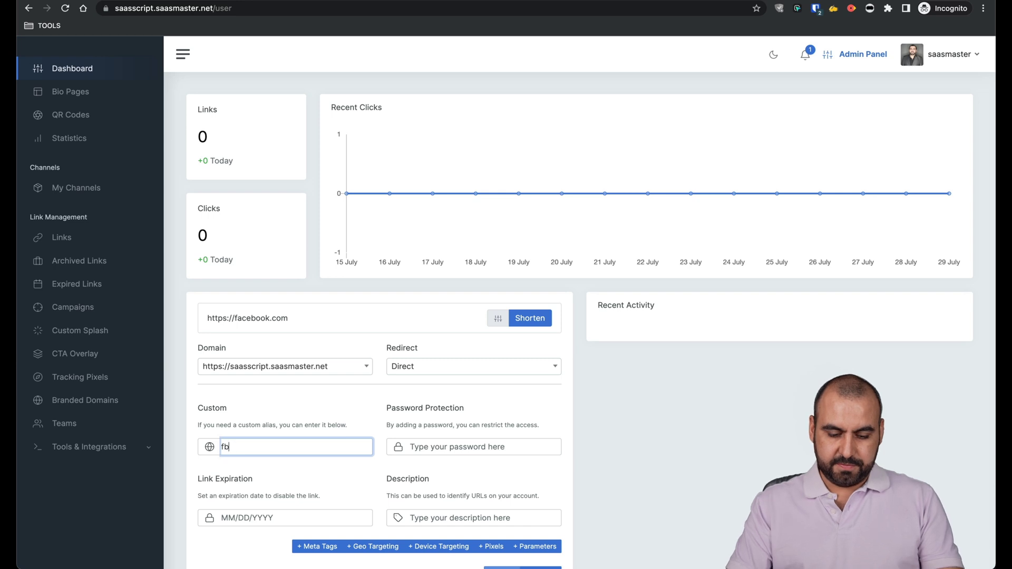
type("k")
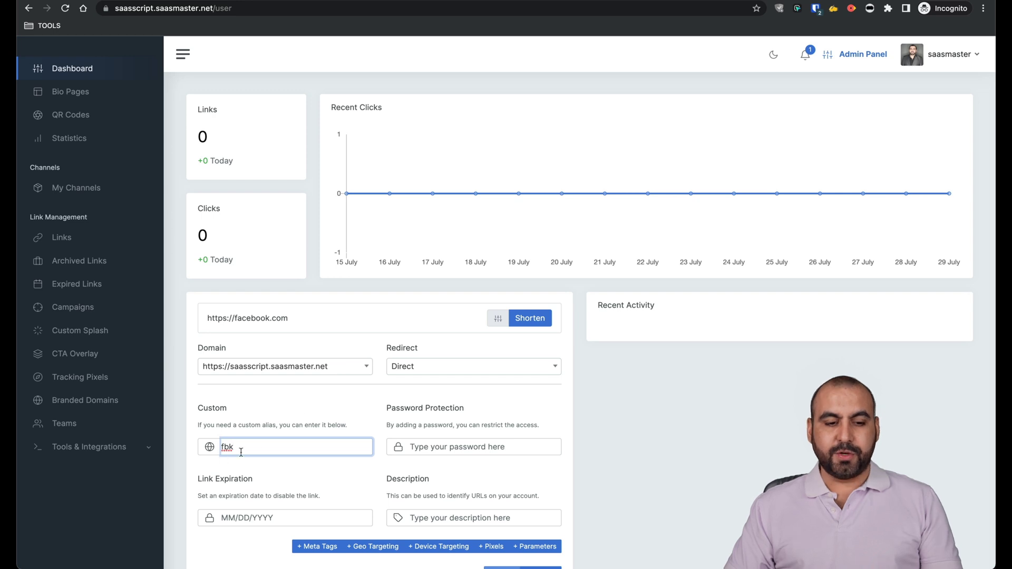
left_click(532, 318)
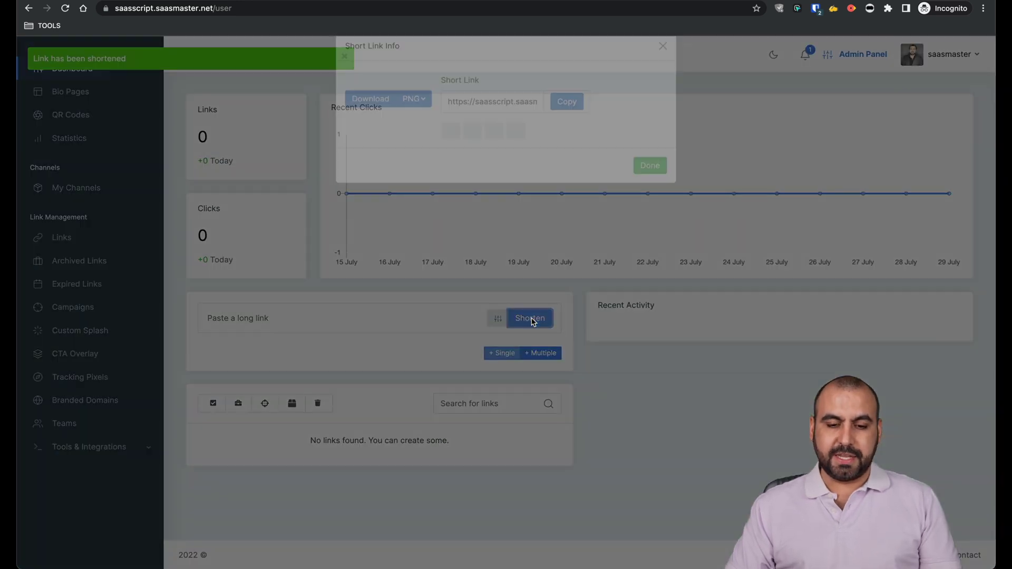
Step: Copy the fbk short link and test its redirect in a new private tab
left_click_drag(507, 122, 532, 122)
left_click(532, 122)
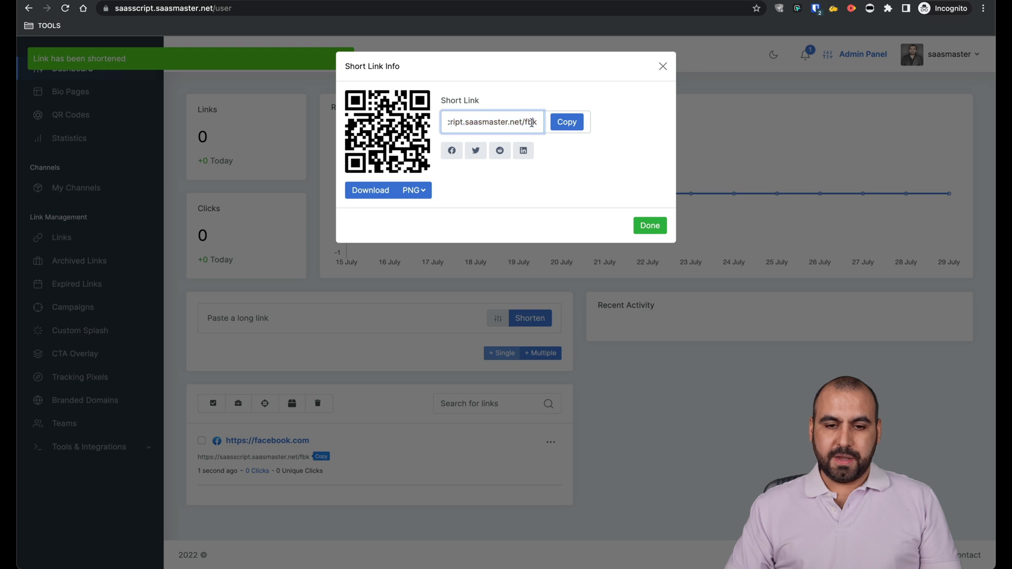
left_click(567, 122)
key("super+t")
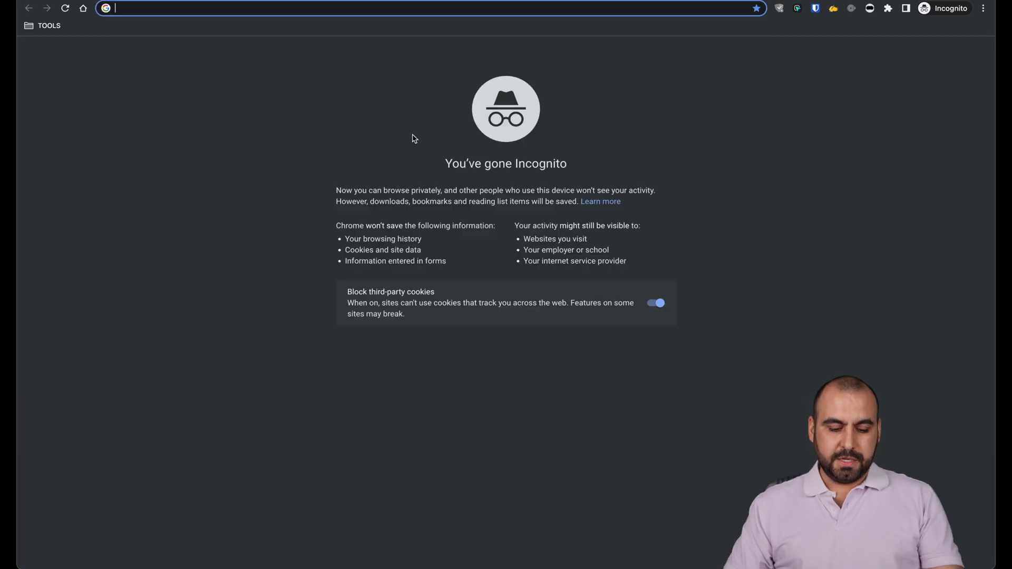
key("super+v")
key("Return")
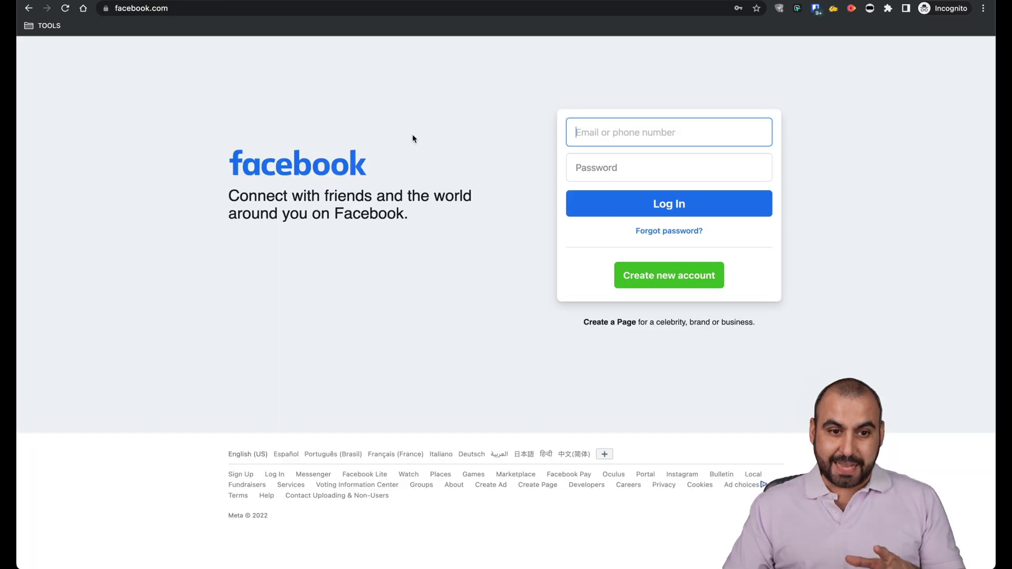
Step: Return to the dashboard, close the short link info and open the Admin Panel
key("super+w")
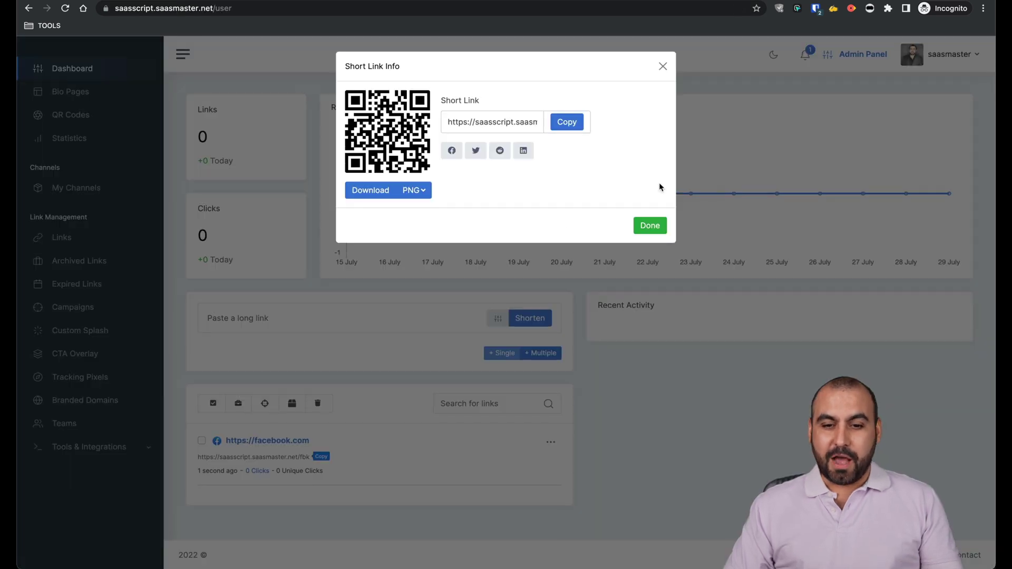
left_click(663, 66)
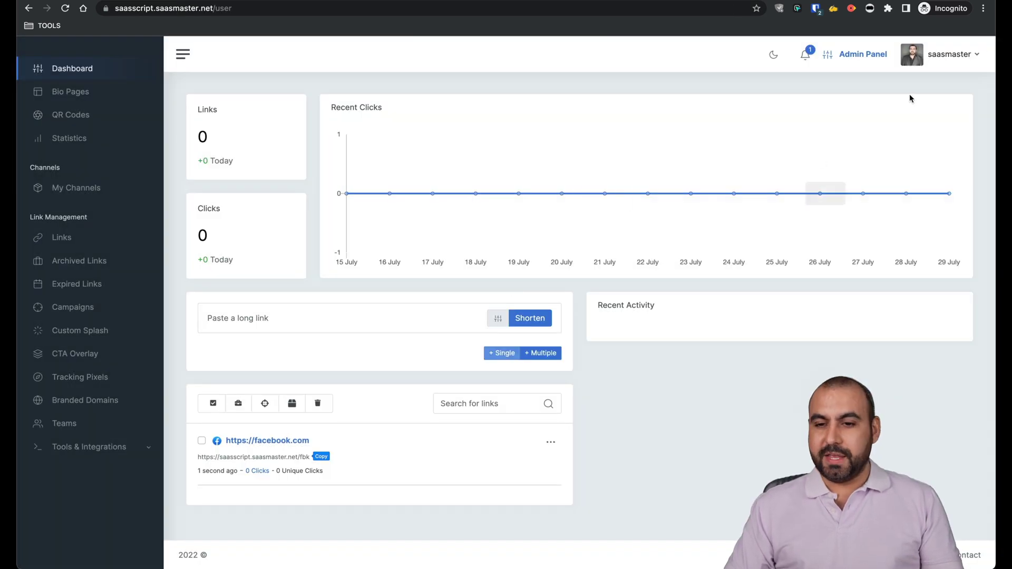
left_click(869, 53)
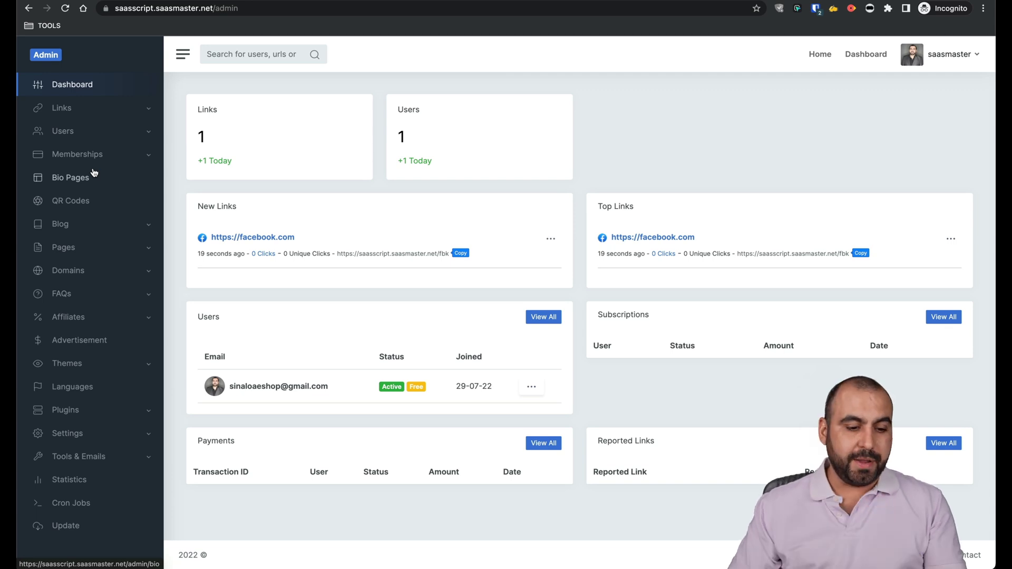
Step: Expand Settings in the admin sidebar and scroll through its sub-pages
left_click(101, 431)
scroll(116, 422, "down", 4)
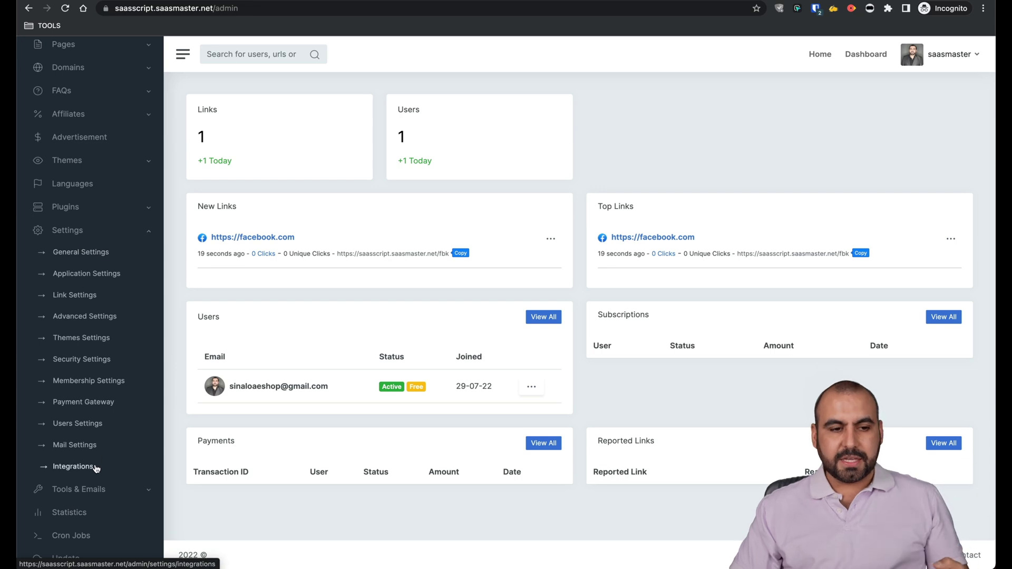
scroll(85, 464, "up", 4)
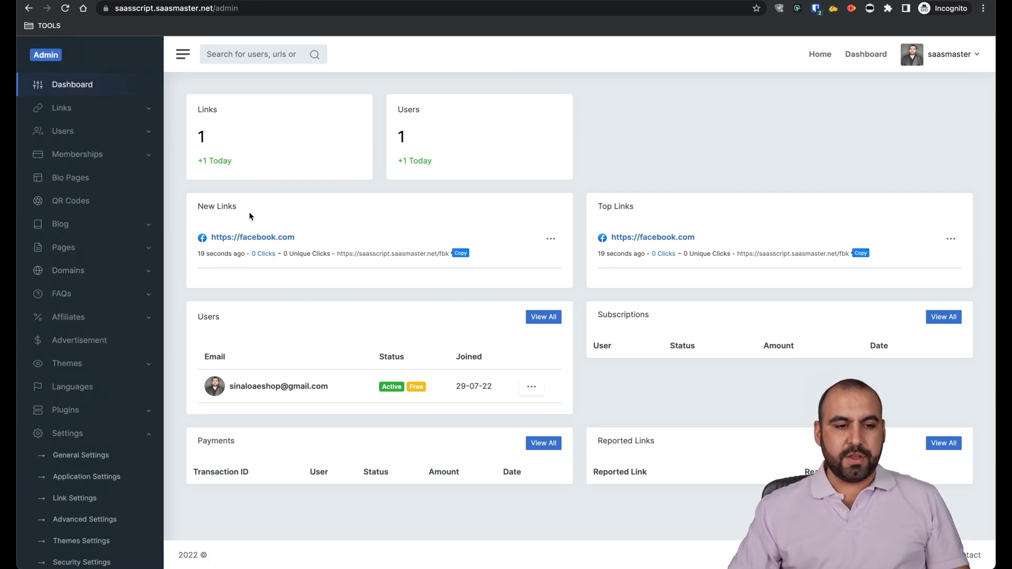